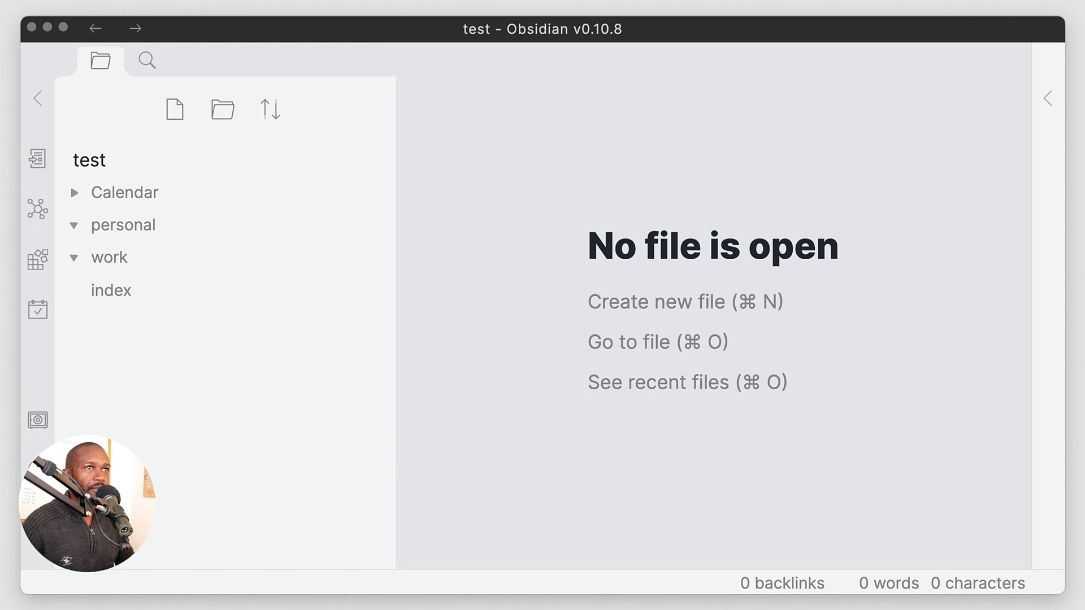
# - Create a note named "test" in the personal folder containing the text "test in personal"
pyautogui.click(199, 223)
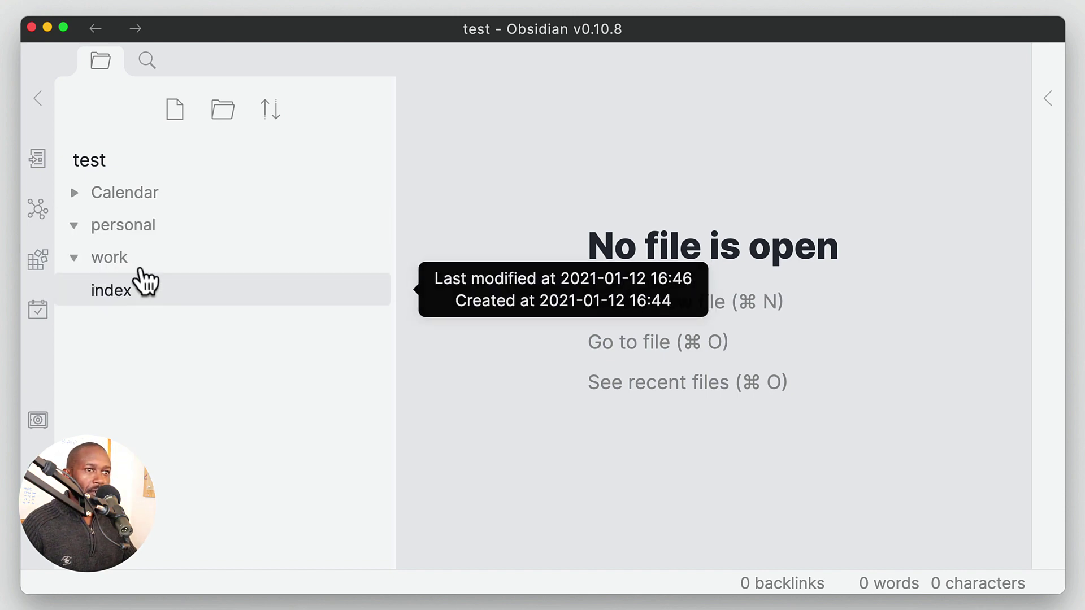
pyautogui.rightClick(147, 228)
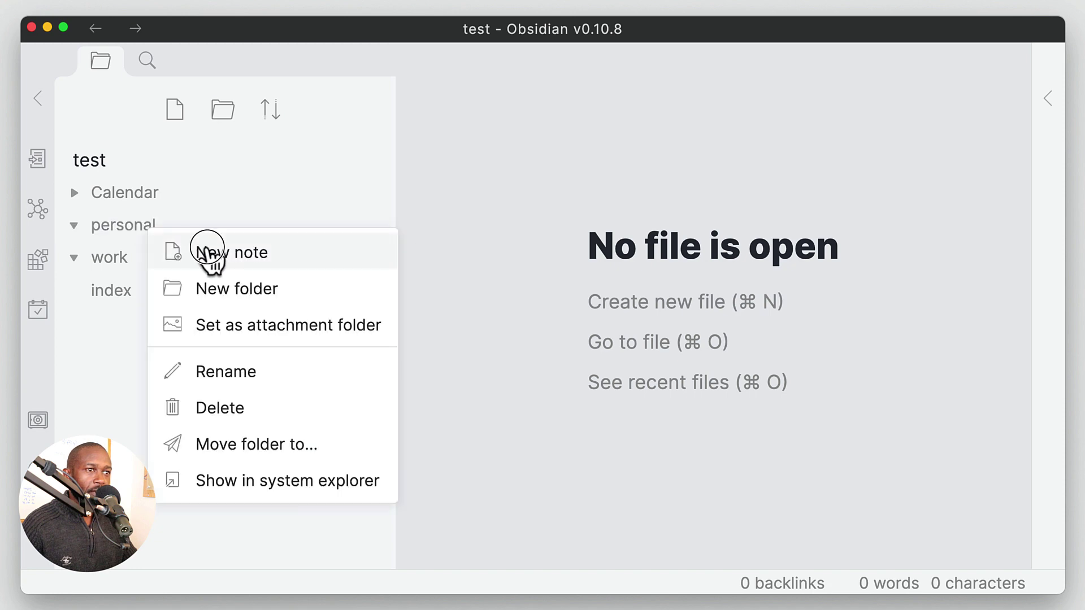
pyautogui.click(204, 251)
pyautogui.write('test')
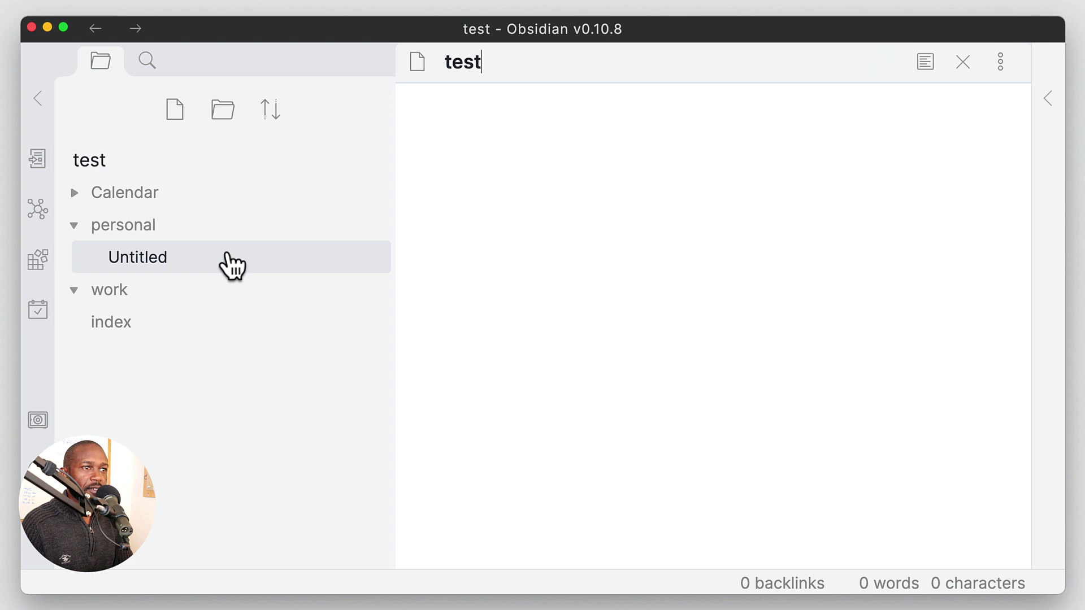
pyautogui.press('Return')
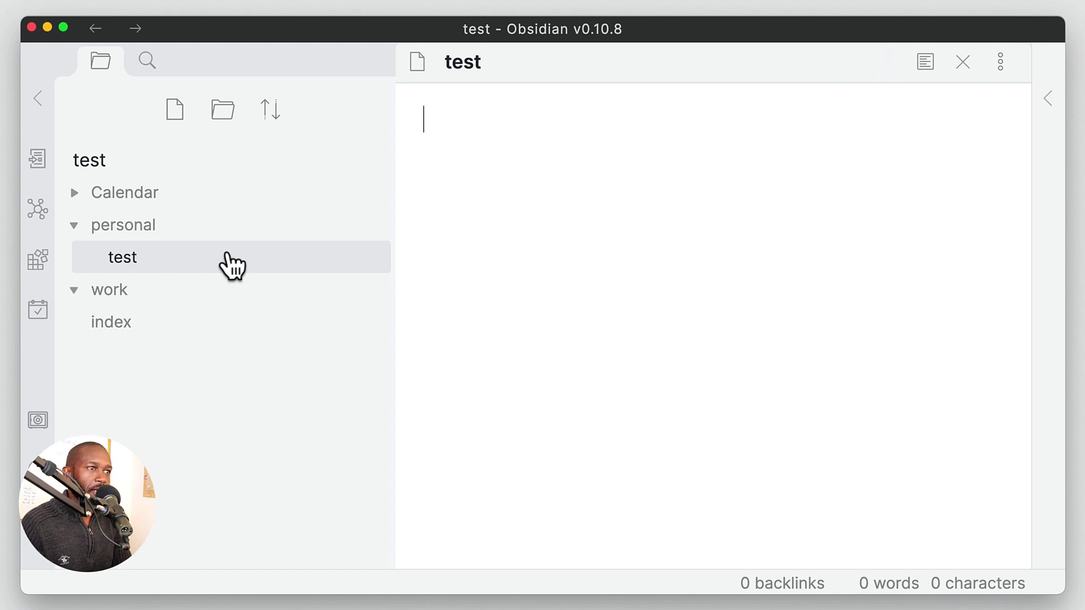
pyautogui.write('test in persona')
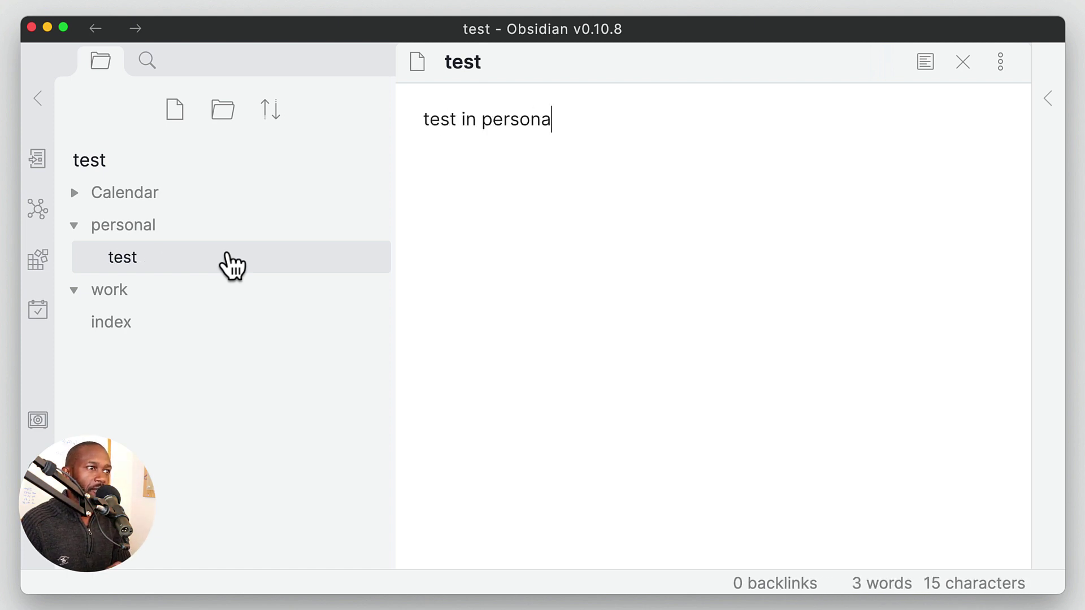
pyautogui.write('l')
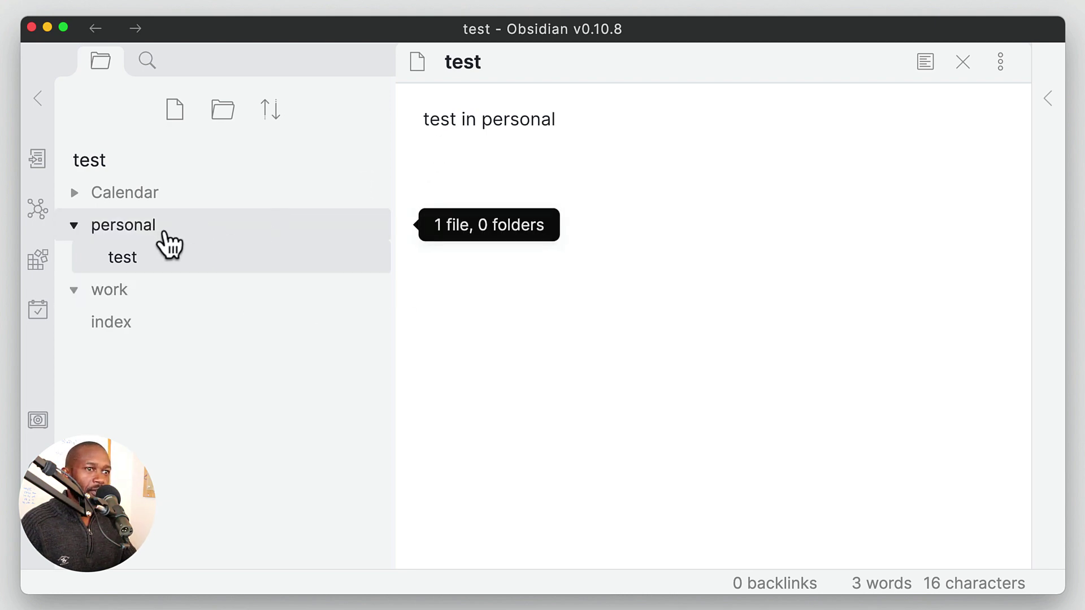
# - Insert a link to the personal folder's test note in the index note and narrow the file explorer pane
pyautogui.click(136, 333)
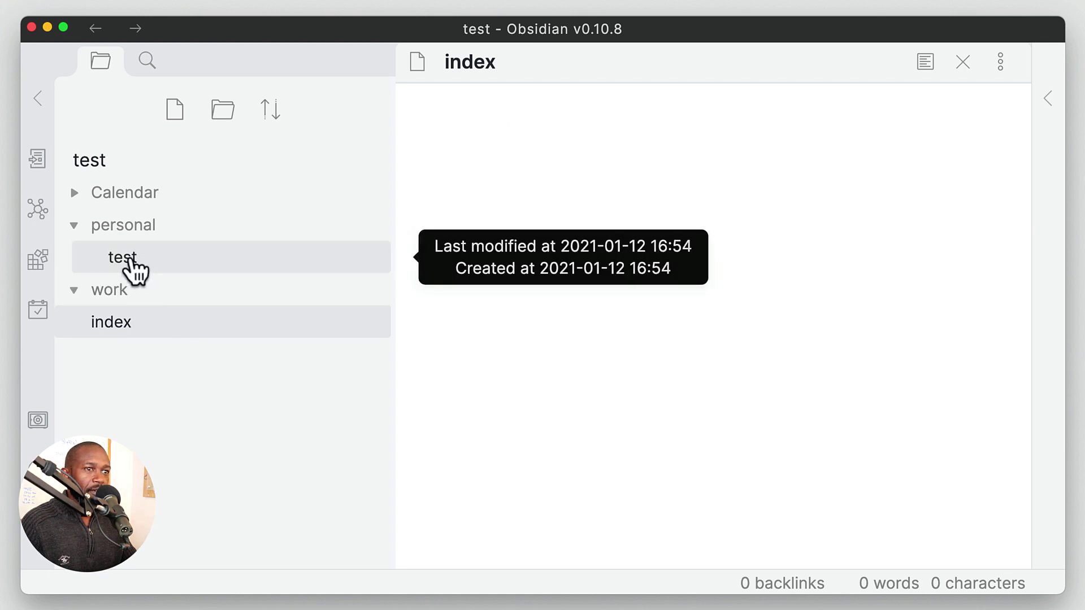
pyautogui.moveTo(131, 259); pyautogui.dragTo(452, 275)
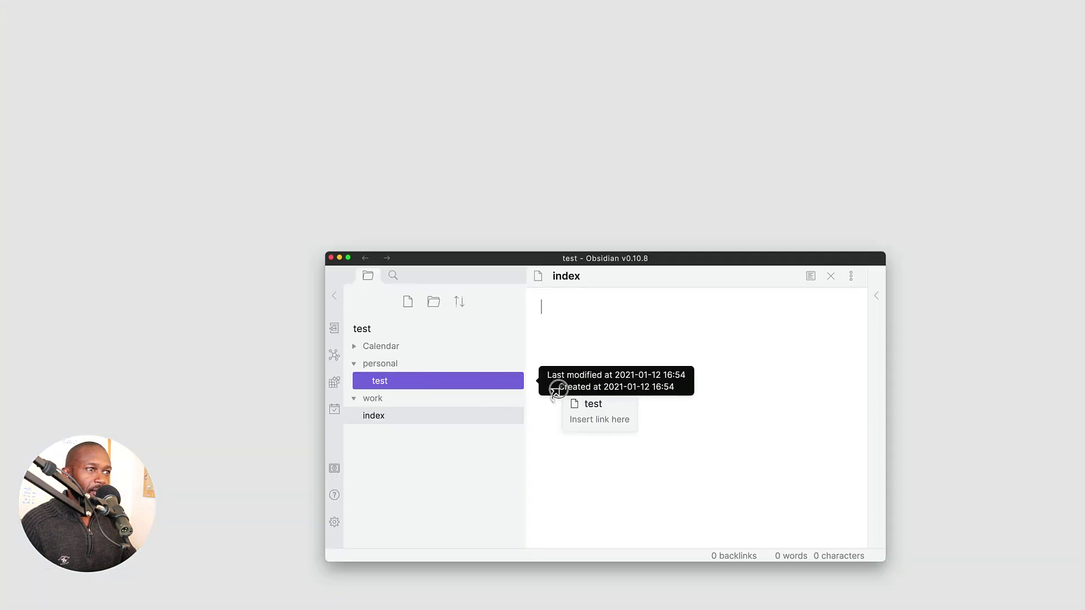
pyautogui.moveTo(557, 389); pyautogui.dragTo(555, 416)
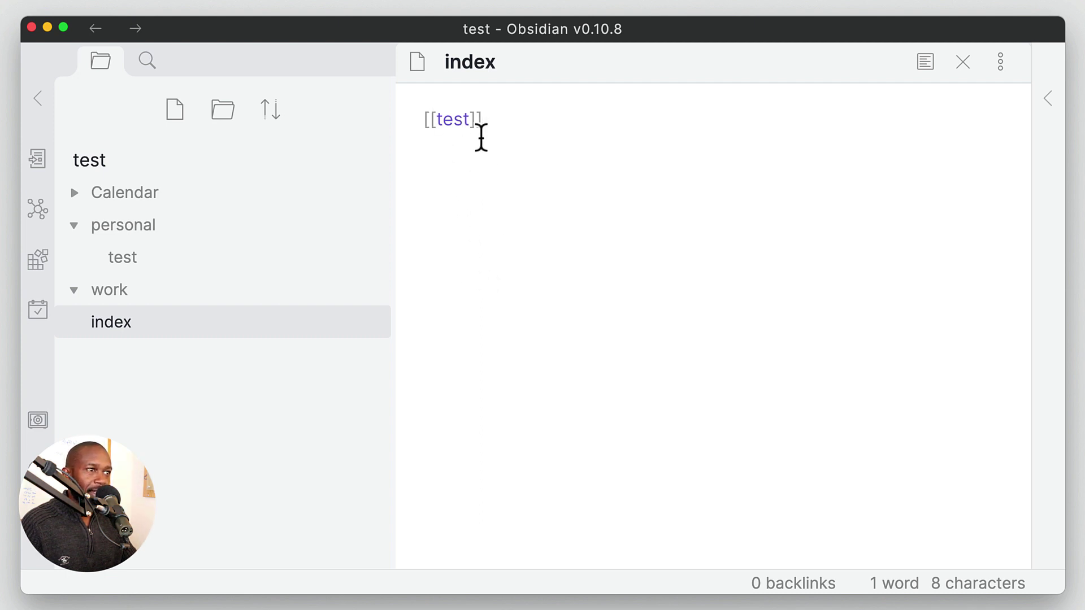
pyautogui.moveTo(395, 141); pyautogui.dragTo(331, 144)
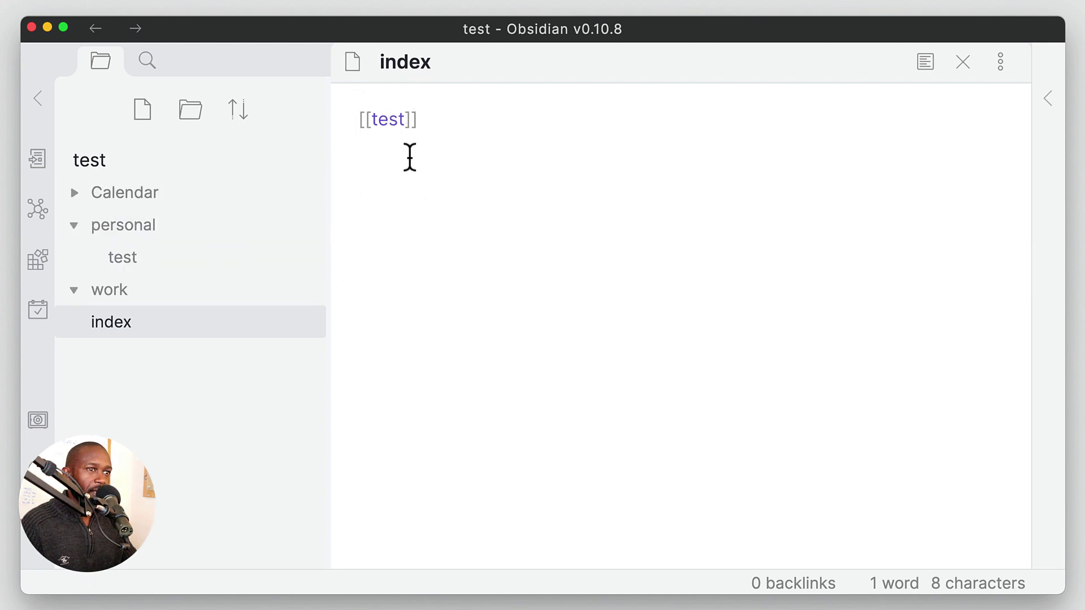
# - Examine the backlinks of the personal folder's test note and compare them with the link in the index note
pyautogui.click(173, 255)
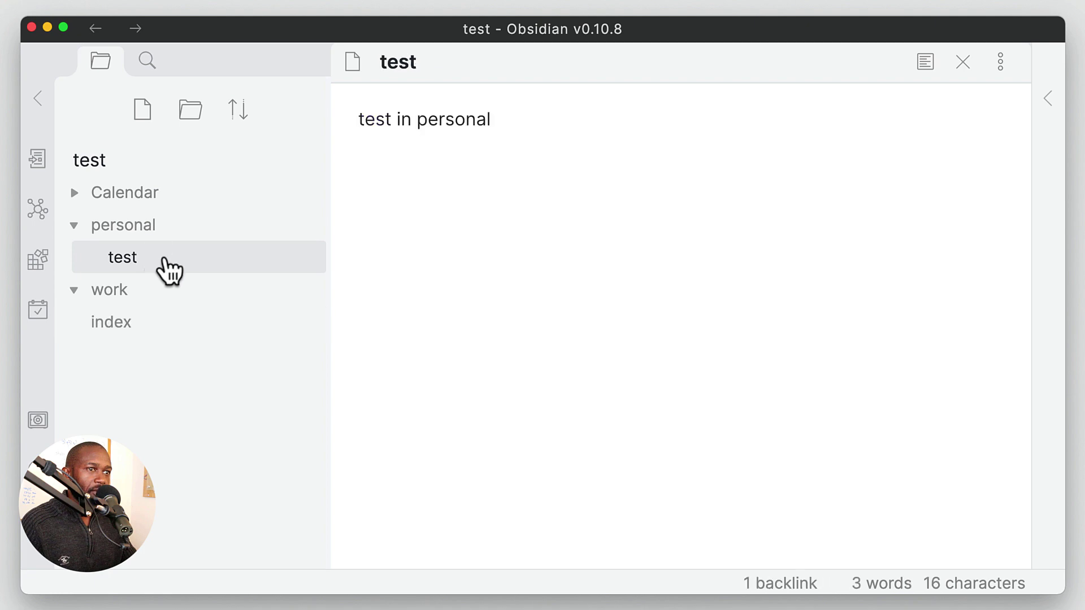
pyautogui.click(1049, 99)
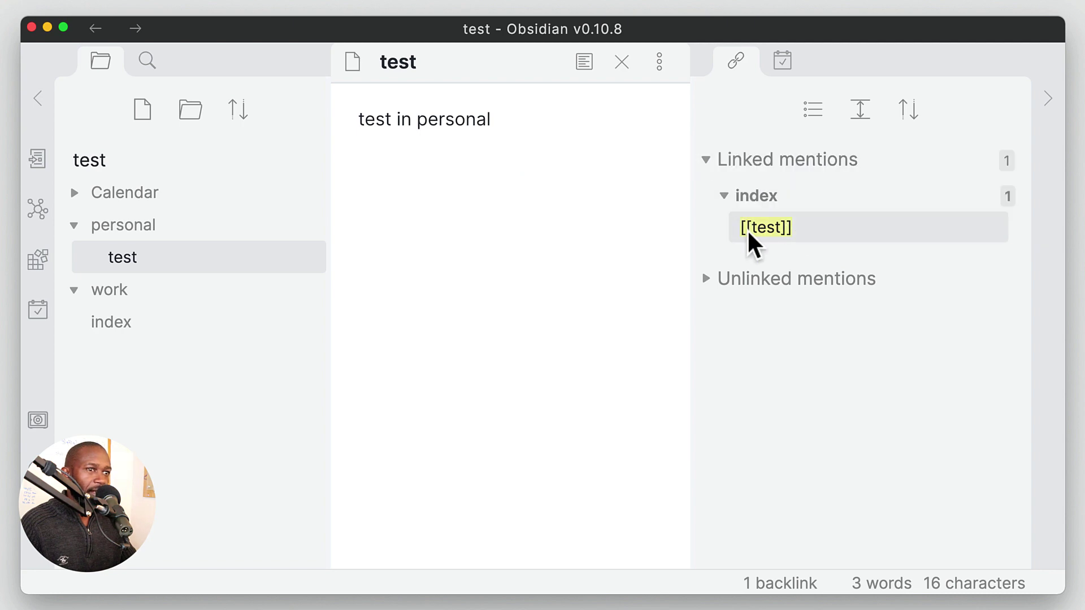
pyautogui.click(141, 321)
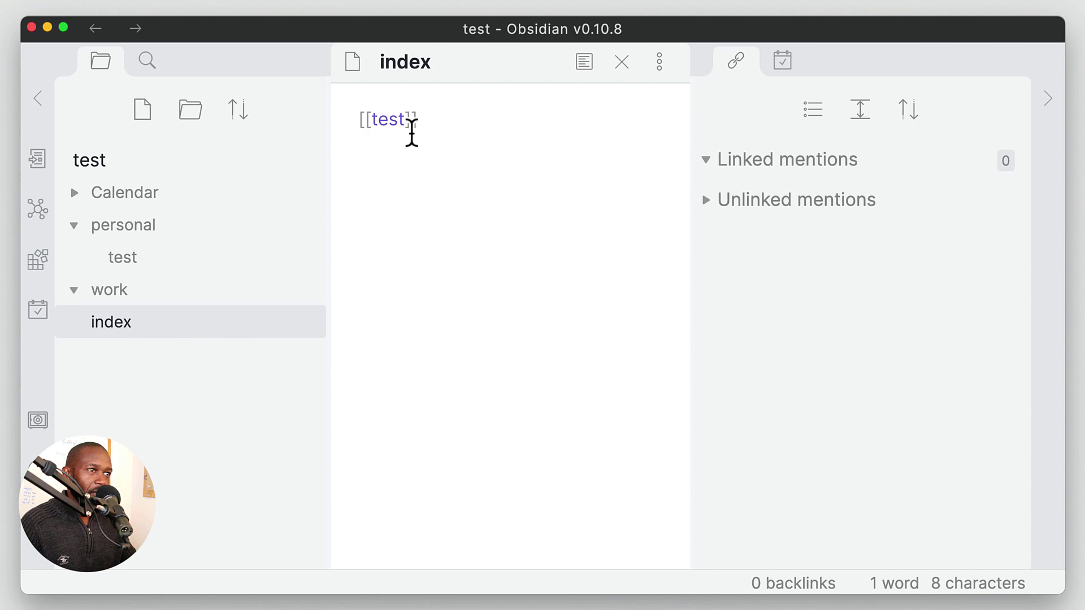
pyautogui.moveTo(420, 121); pyautogui.dragTo(361, 117)
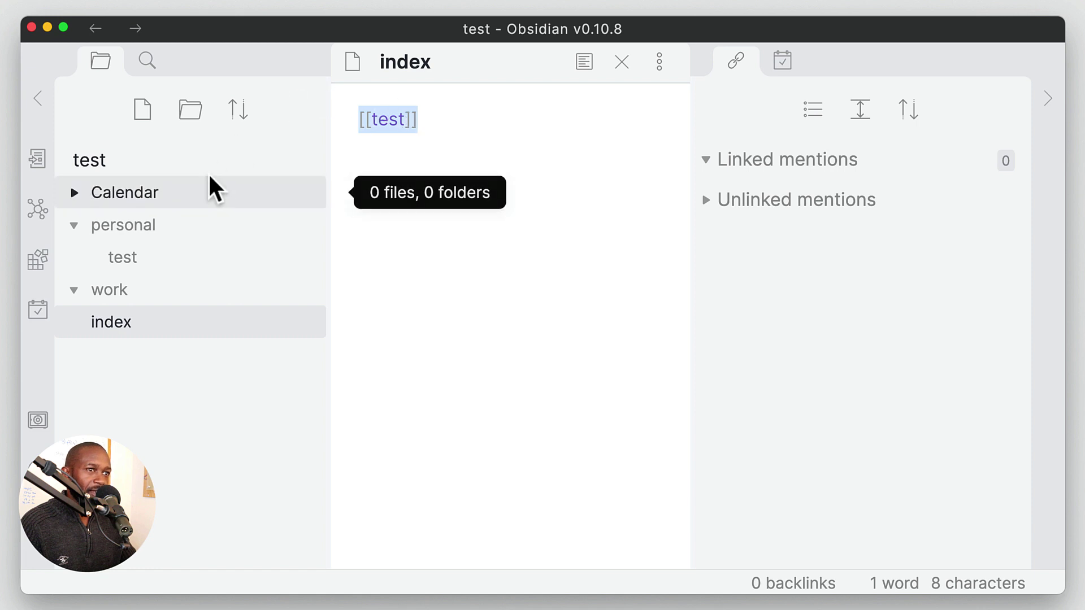
pyautogui.click(165, 264)
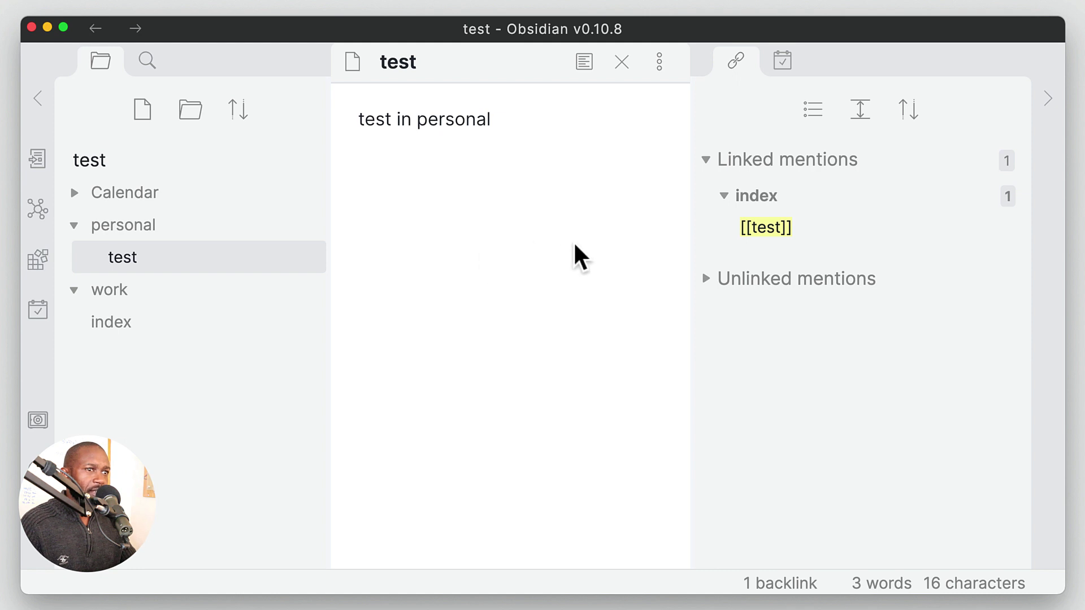
pyautogui.moveTo(149, 263)
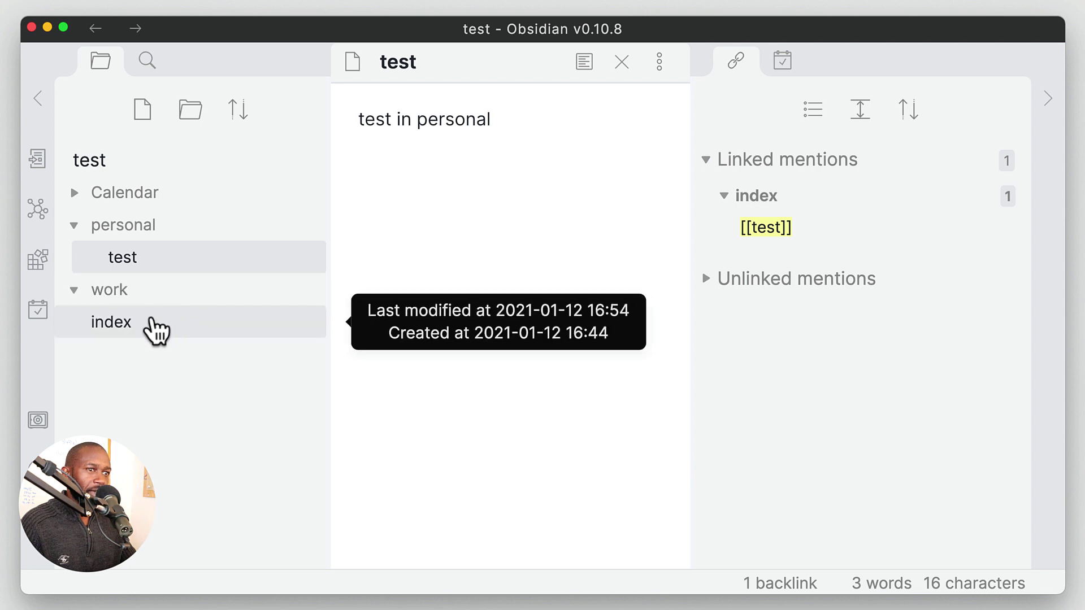
pyautogui.click(151, 330)
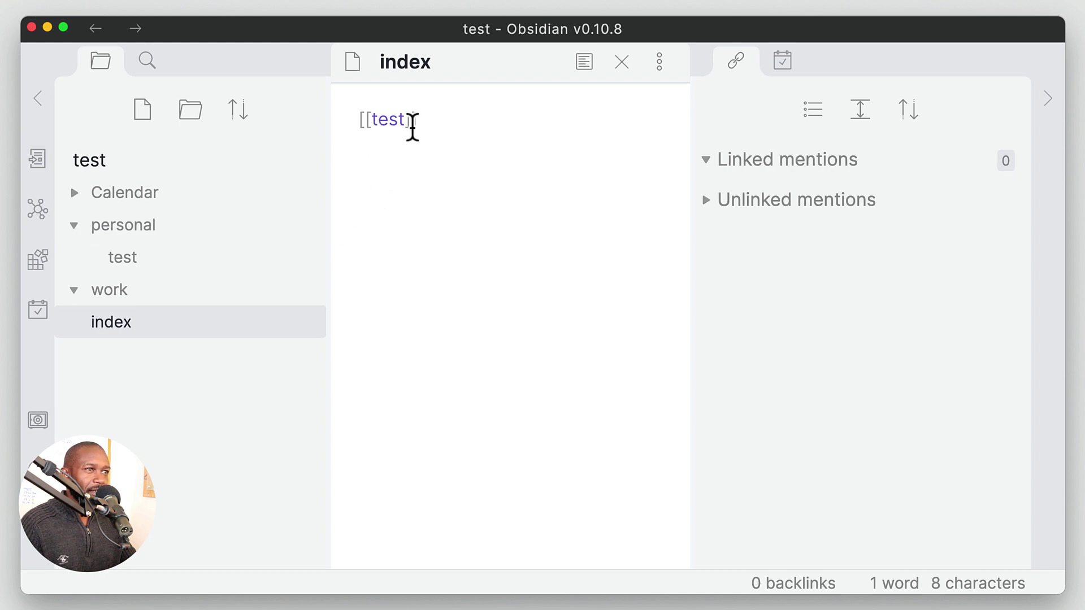
pyautogui.click(173, 264)
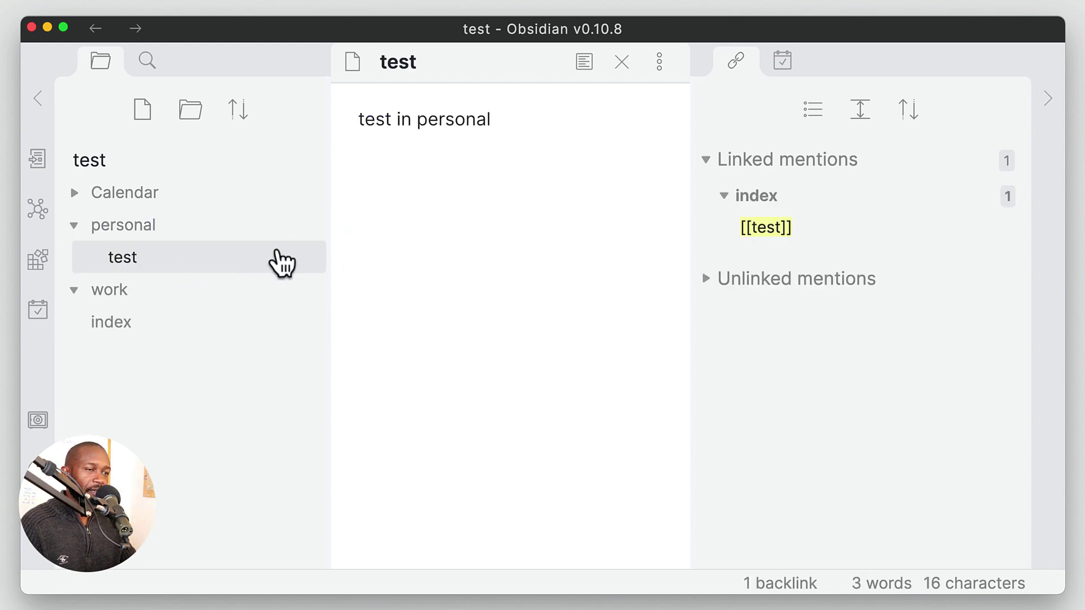
pyautogui.press('super+alt+Left')
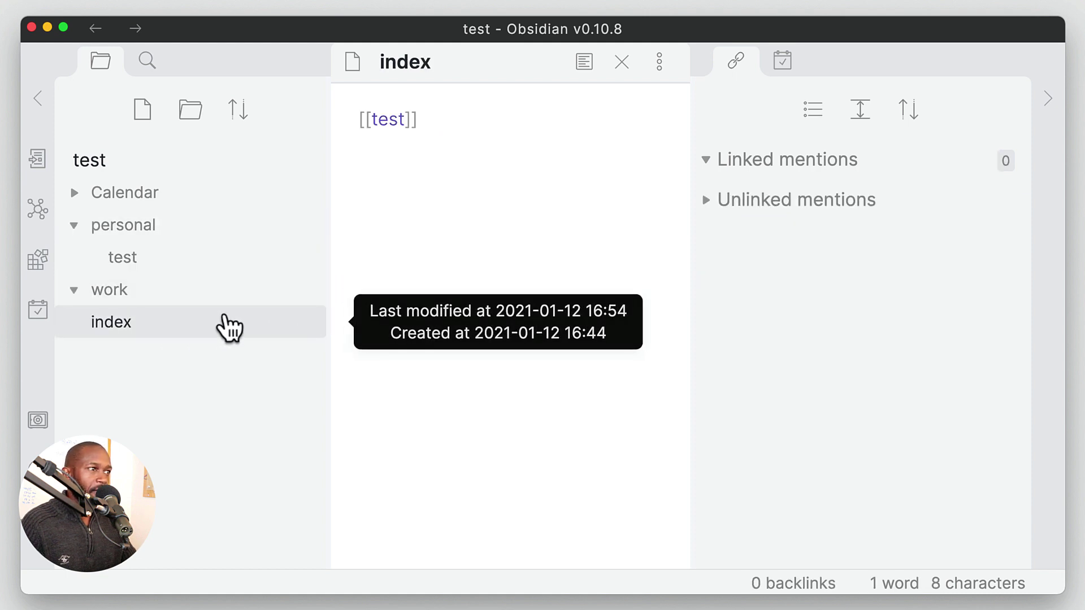
# - Hide the backlinks pane and delete the [[test]] link from the index note
pyautogui.click(1047, 100)
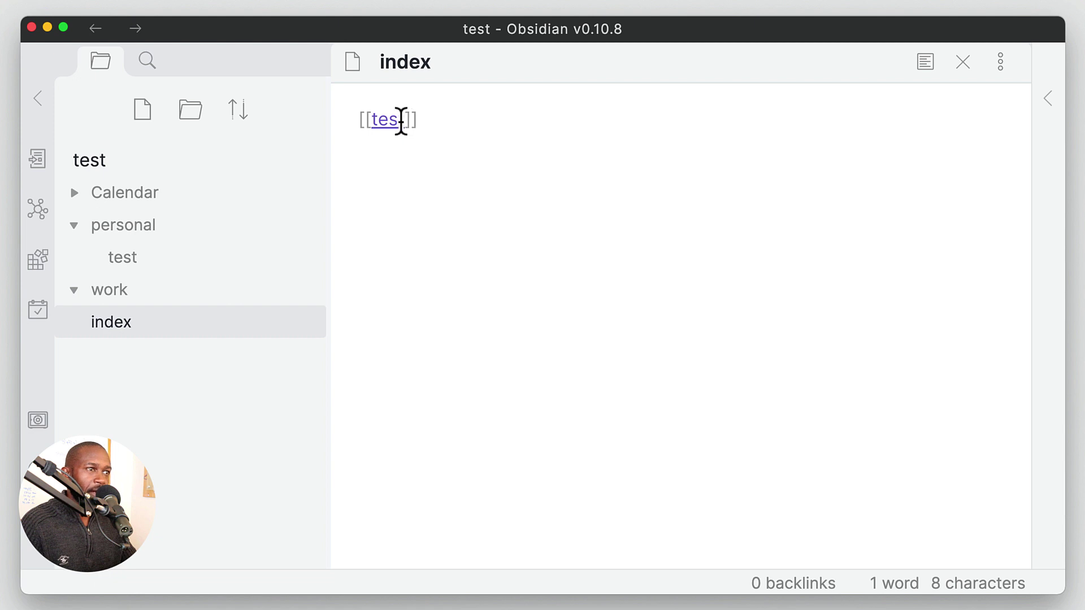
pyautogui.tripleClick(383, 117)
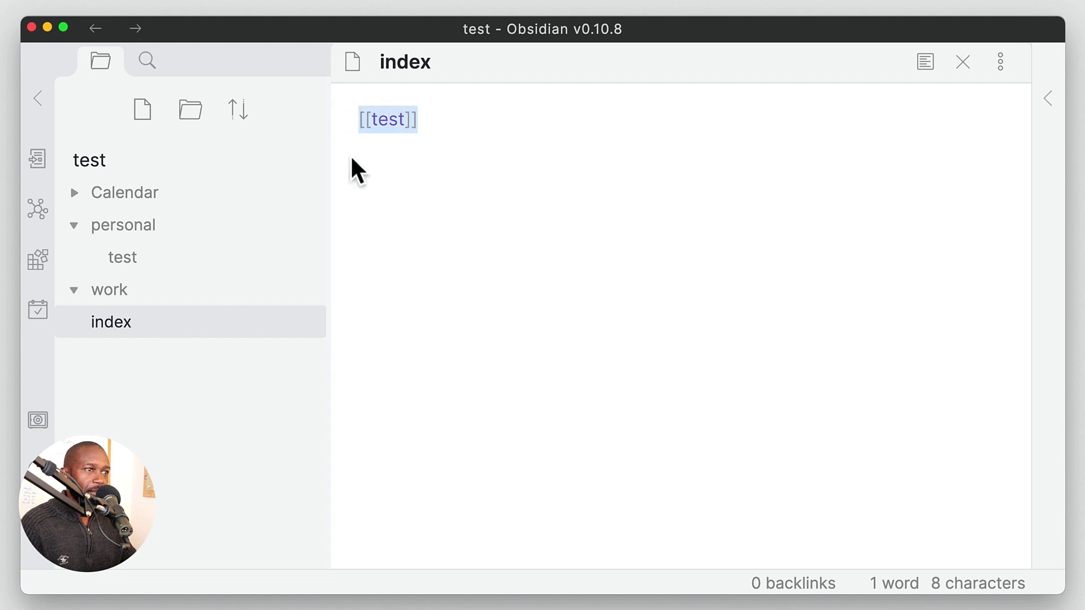
pyautogui.press('BackSpace')
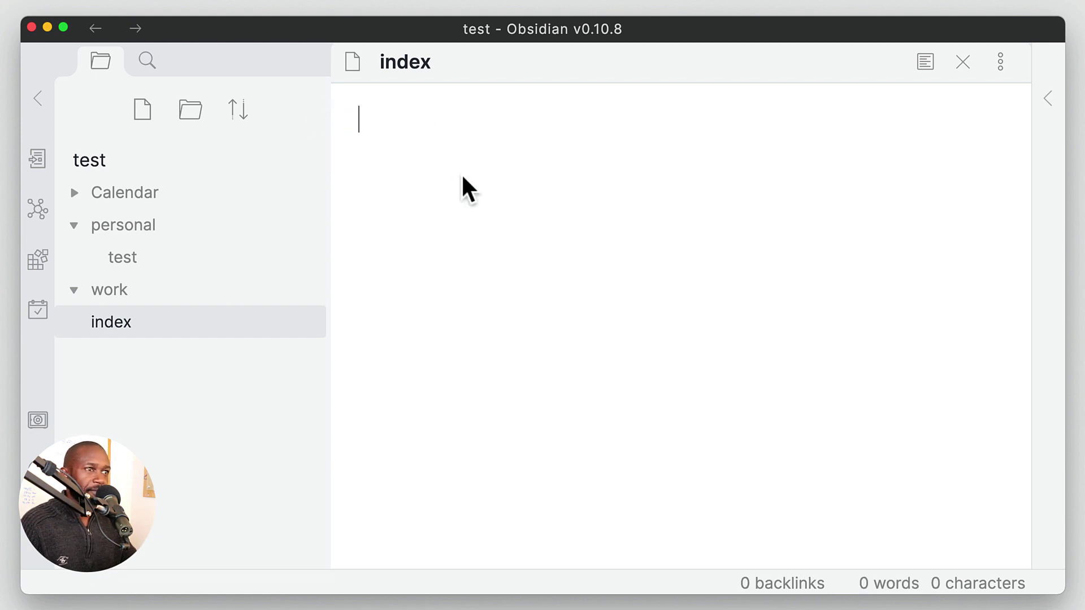
# - Create a note named "test" in the work folder containing "test in work" and compare it with the personal folder's test note
pyautogui.click(146, 304)
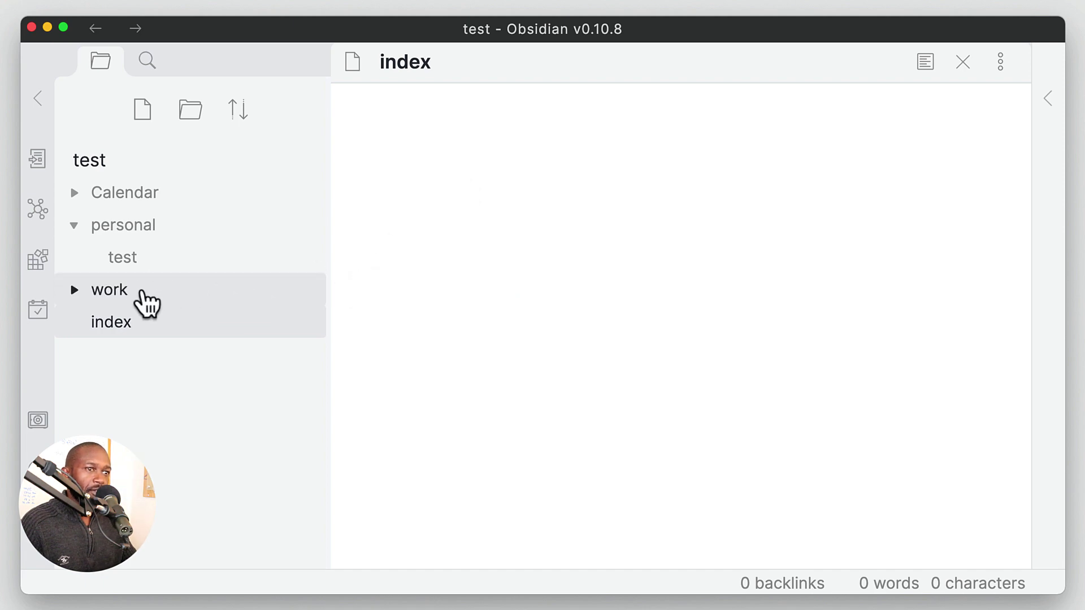
pyautogui.rightClick(147, 303)
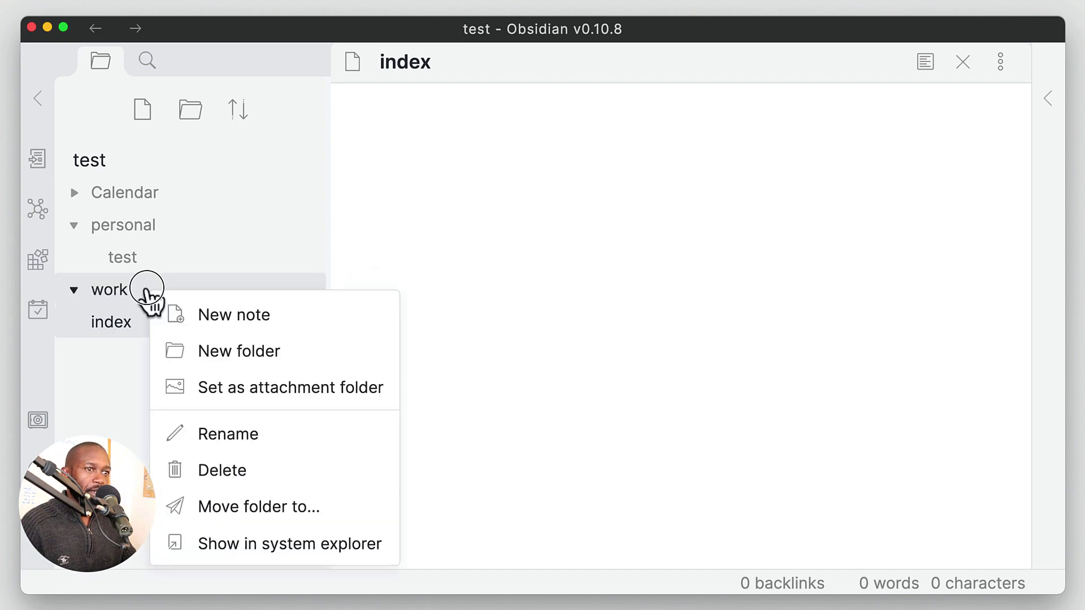
pyautogui.click(195, 321)
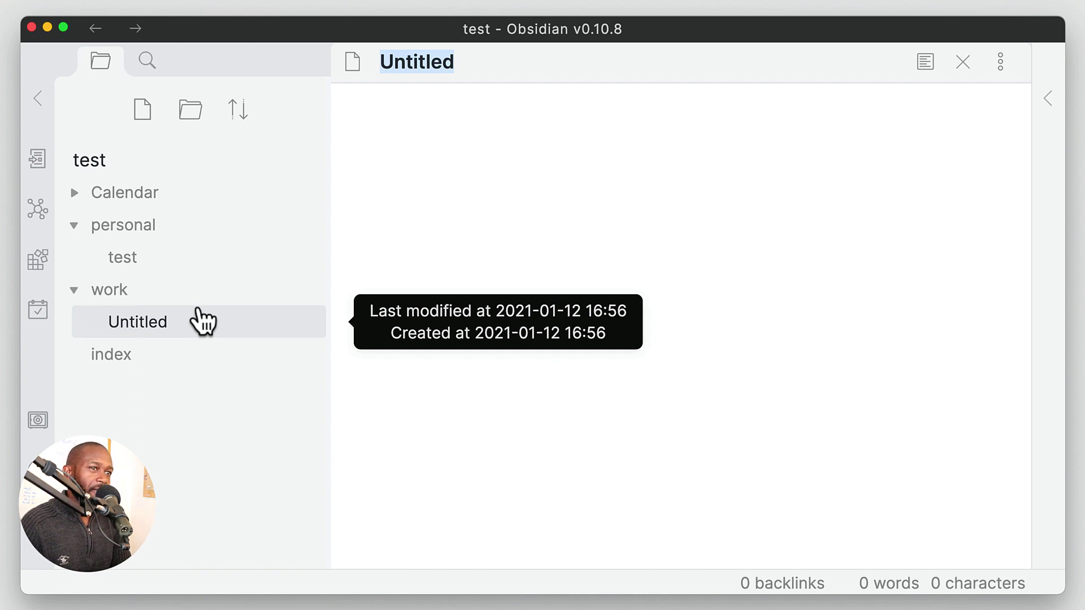
pyautogui.write('test')
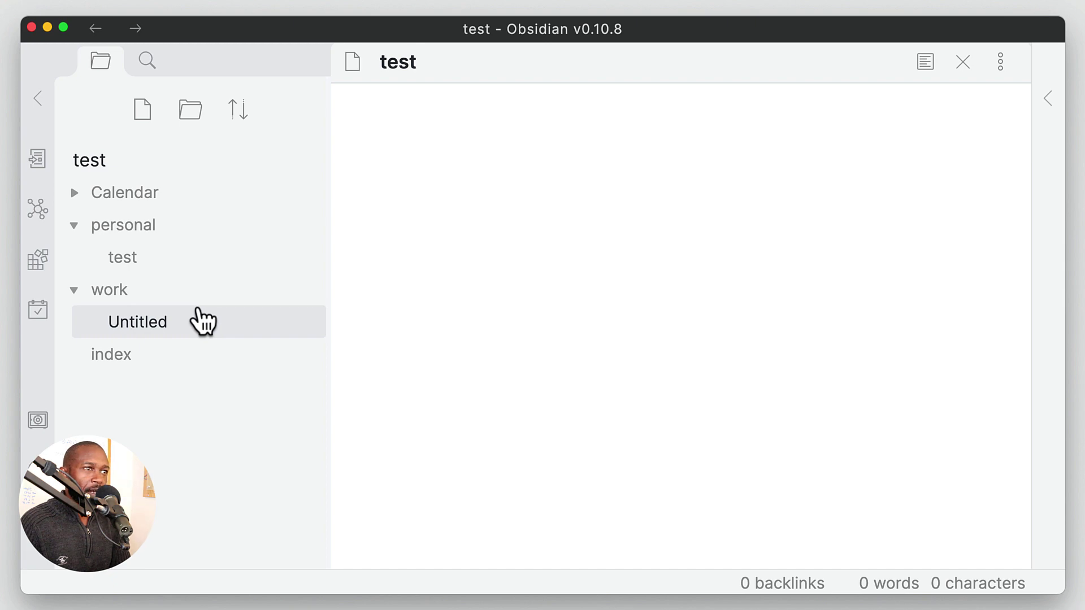
pyautogui.press('Return')
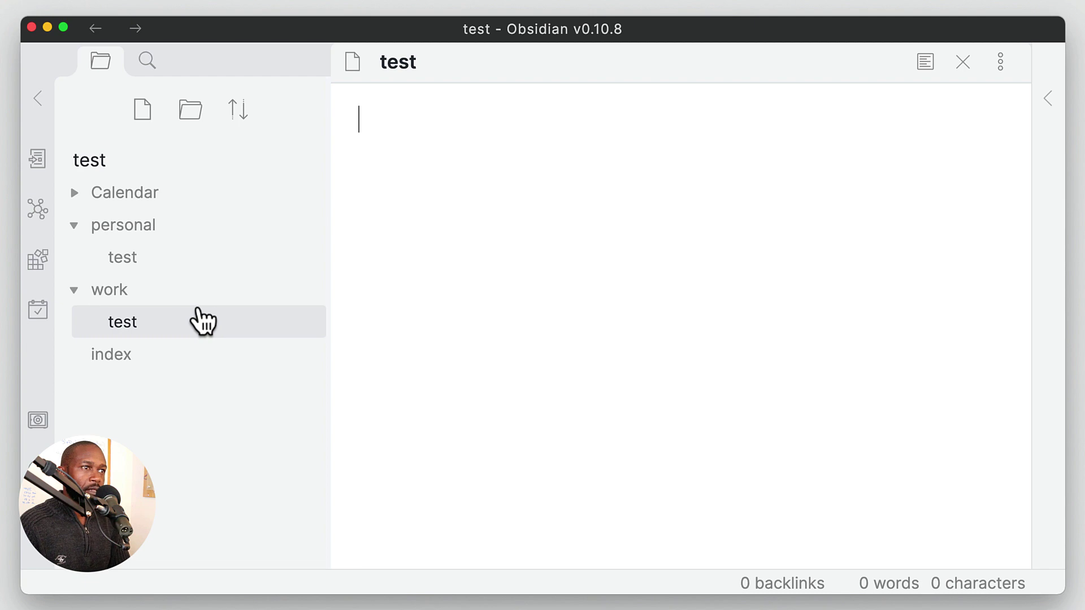
pyautogui.write('test in ')
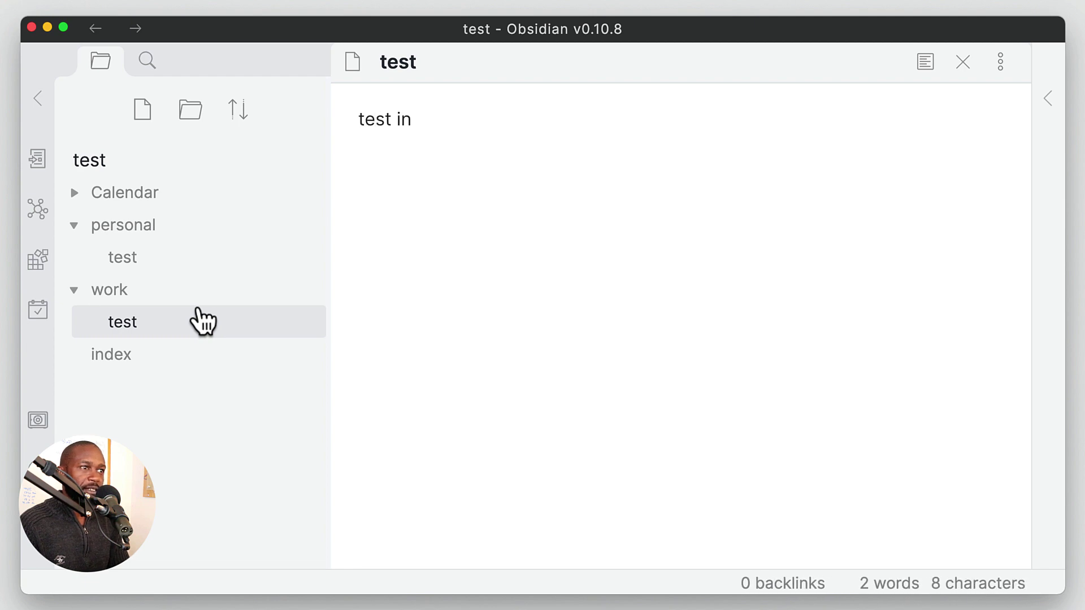
pyautogui.write('work')
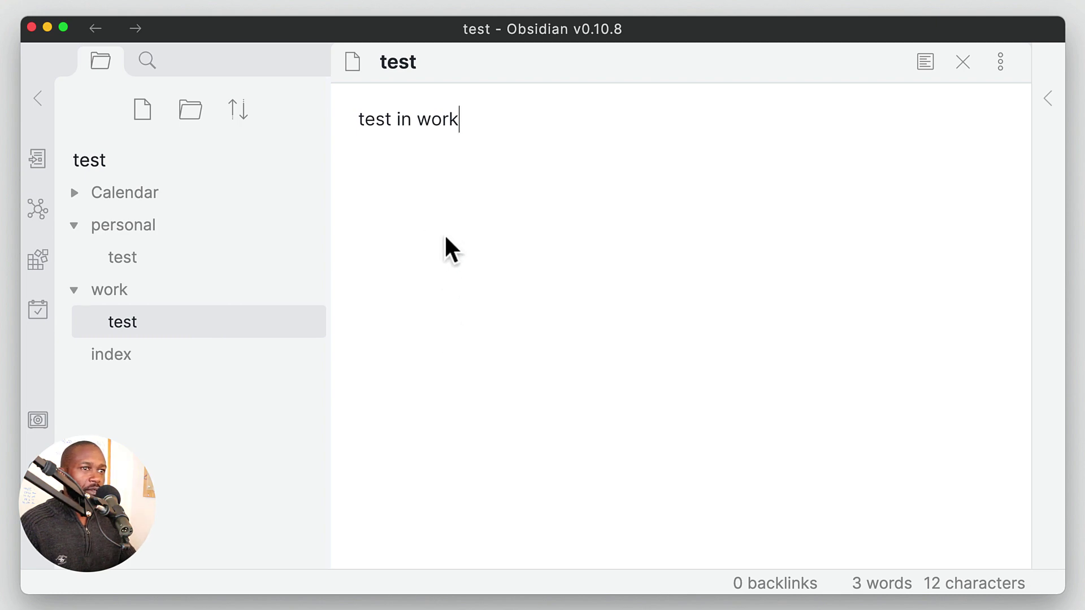
pyautogui.click(199, 264)
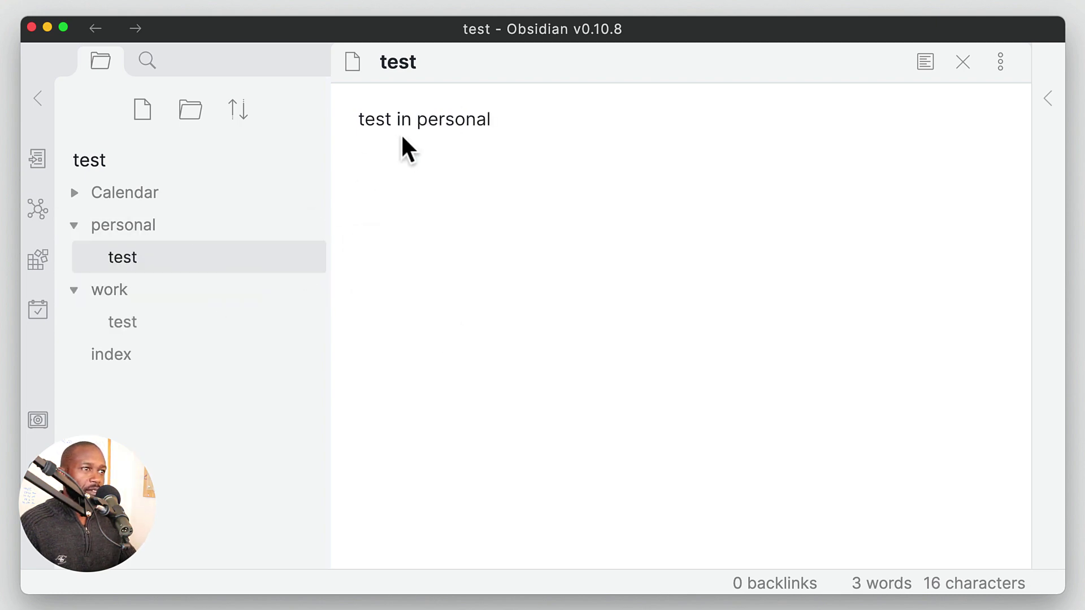
pyautogui.click(192, 325)
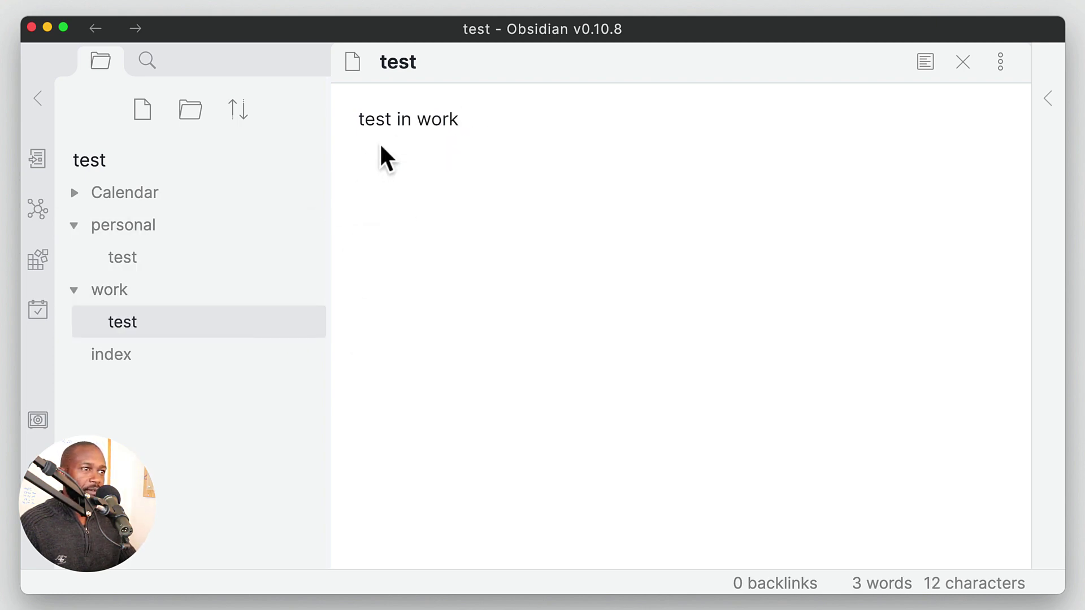
# - Insert a link to the work folder's test note in the index note and add blank lines below it
pyautogui.click(113, 356)
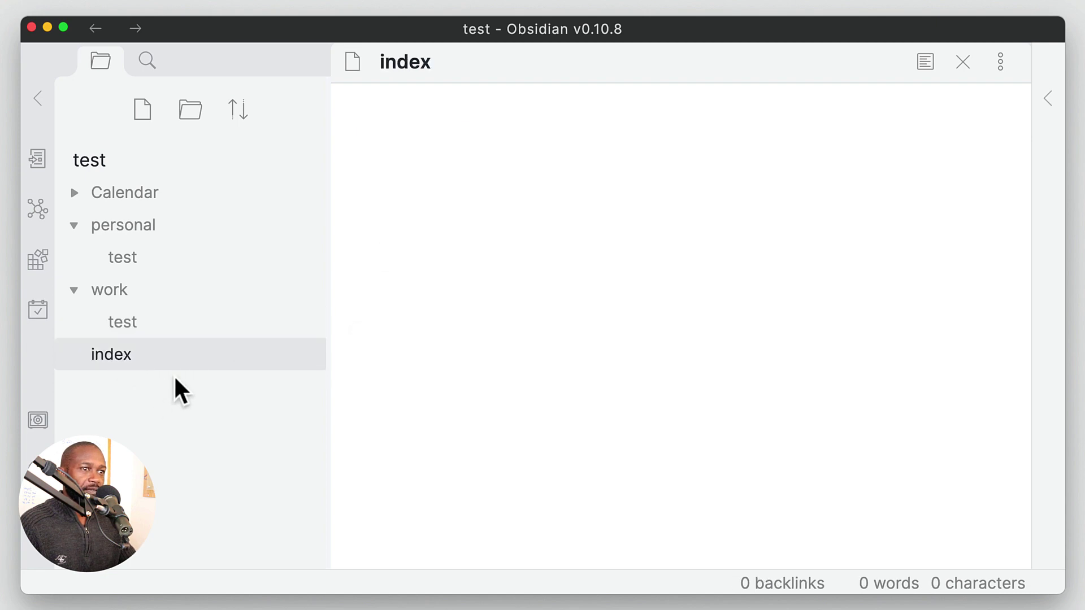
pyautogui.moveTo(145, 328); pyautogui.dragTo(338, 268)
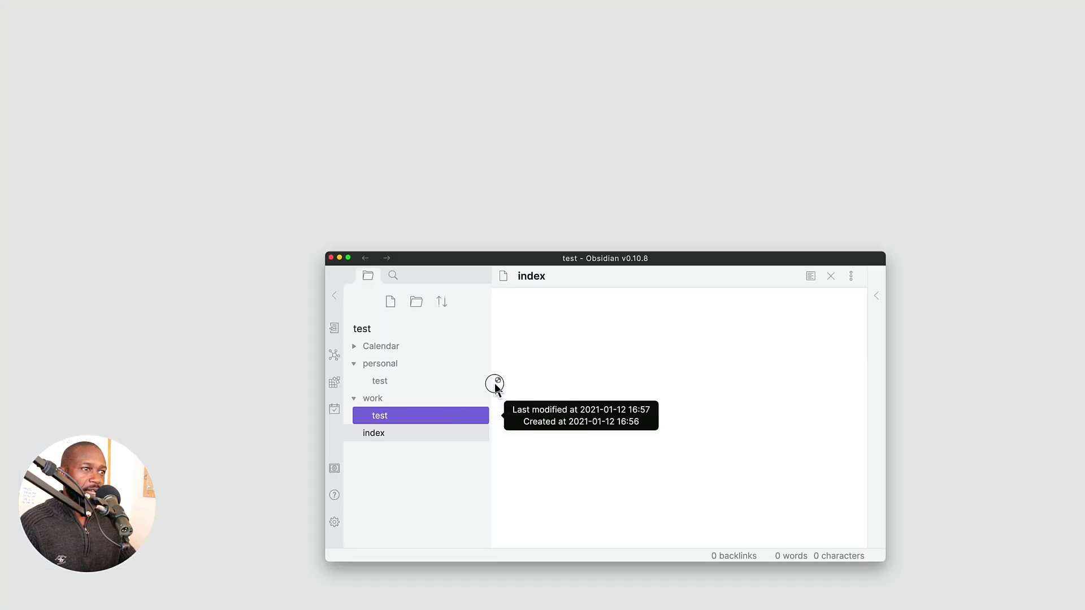
pyautogui.moveTo(495, 386); pyautogui.dragTo(528, 373)
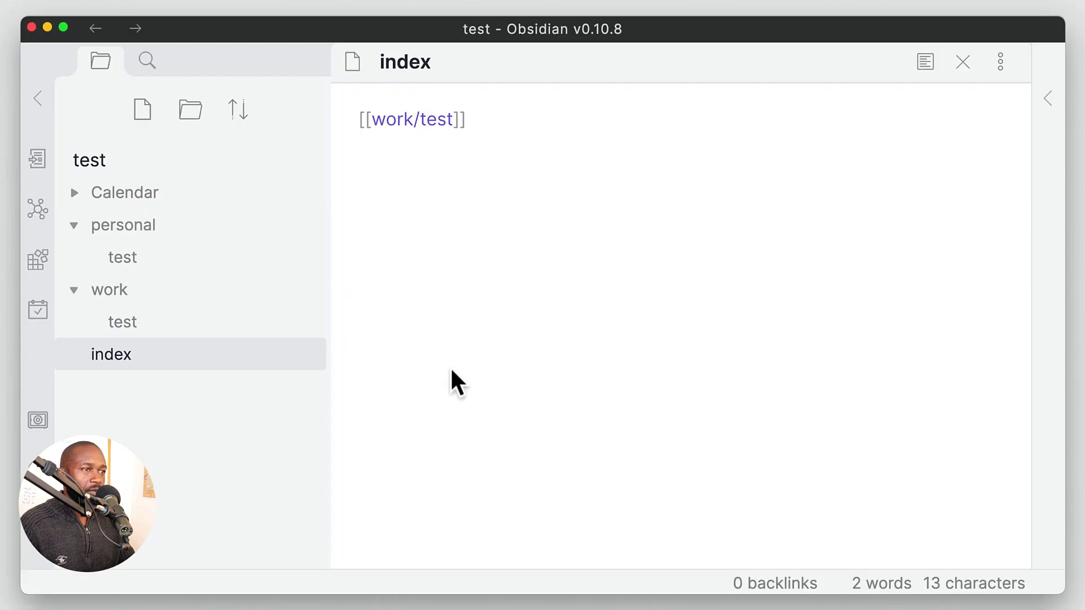
pyautogui.press('Return')
pyautogui.press('Return')
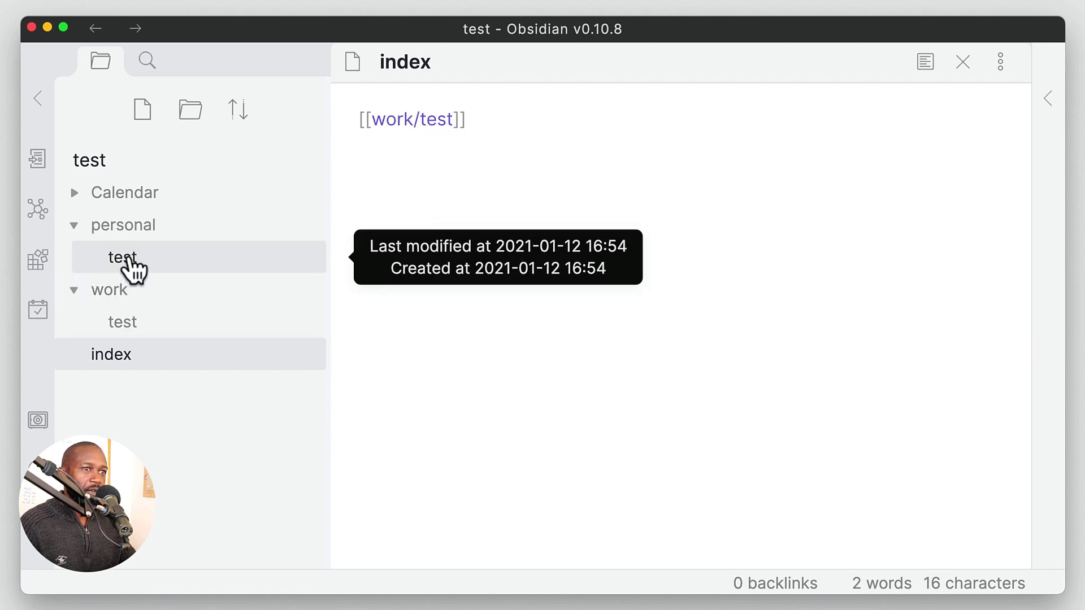
# - Insert a link to the personal folder's test note in the index note, below the work/test link
pyautogui.moveTo(130, 266); pyautogui.dragTo(142, 260)
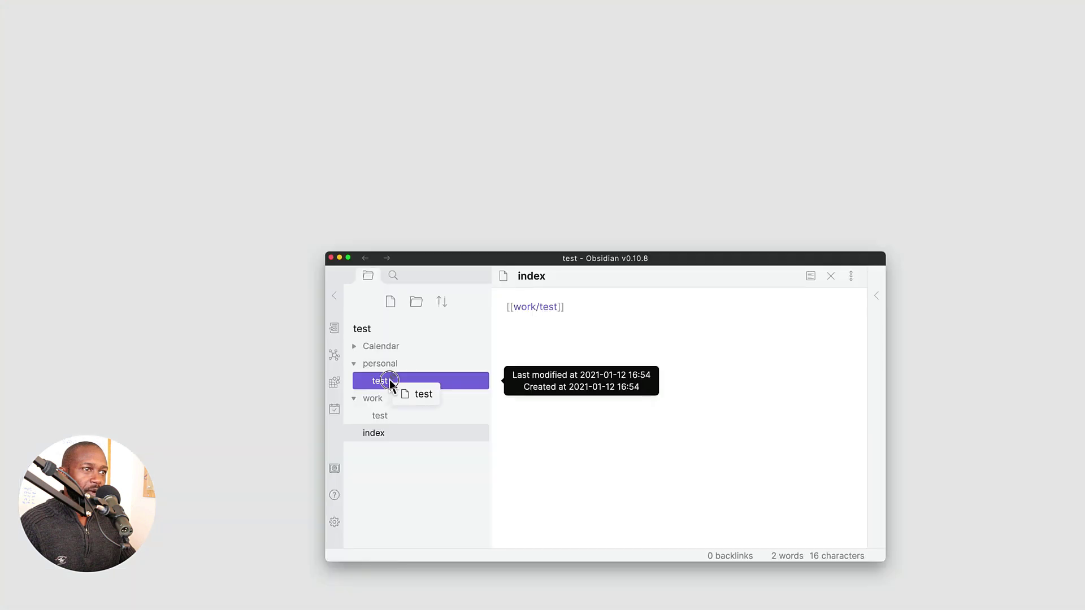
pyautogui.moveTo(390, 383); pyautogui.dragTo(524, 381)
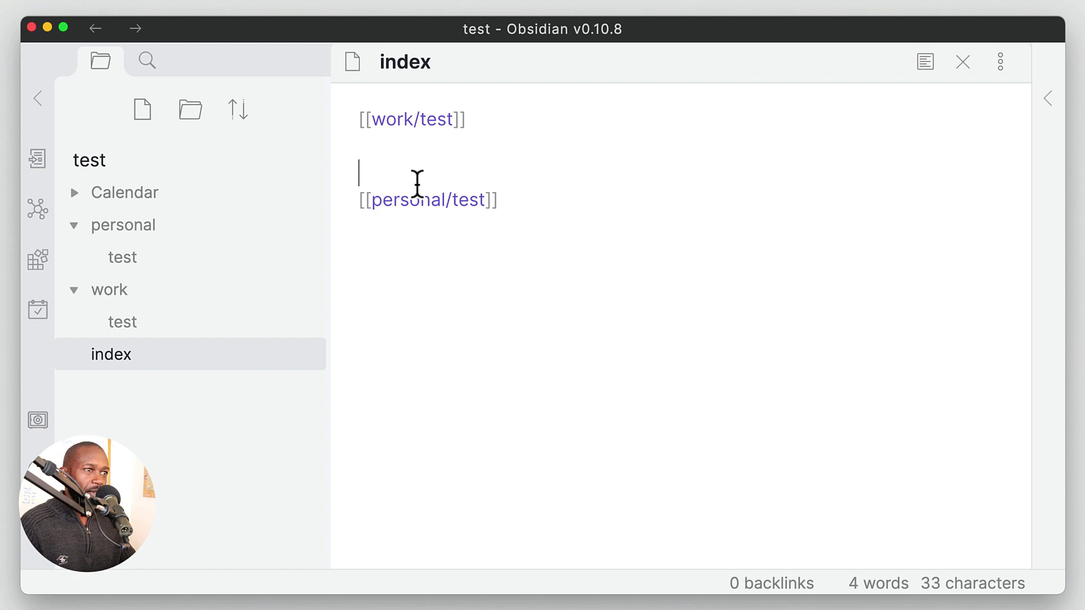
# - Examine the backlinks of the work folder's test note and of the personal folder's test note, hiding the backlinks pane after each
pyautogui.click(189, 325)
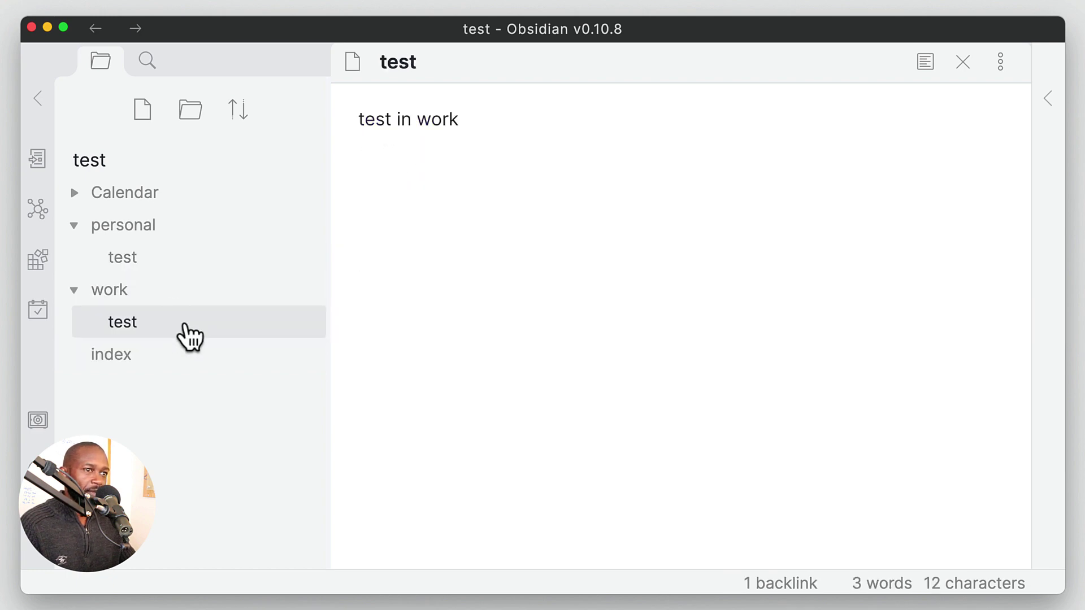
pyautogui.click(1047, 105)
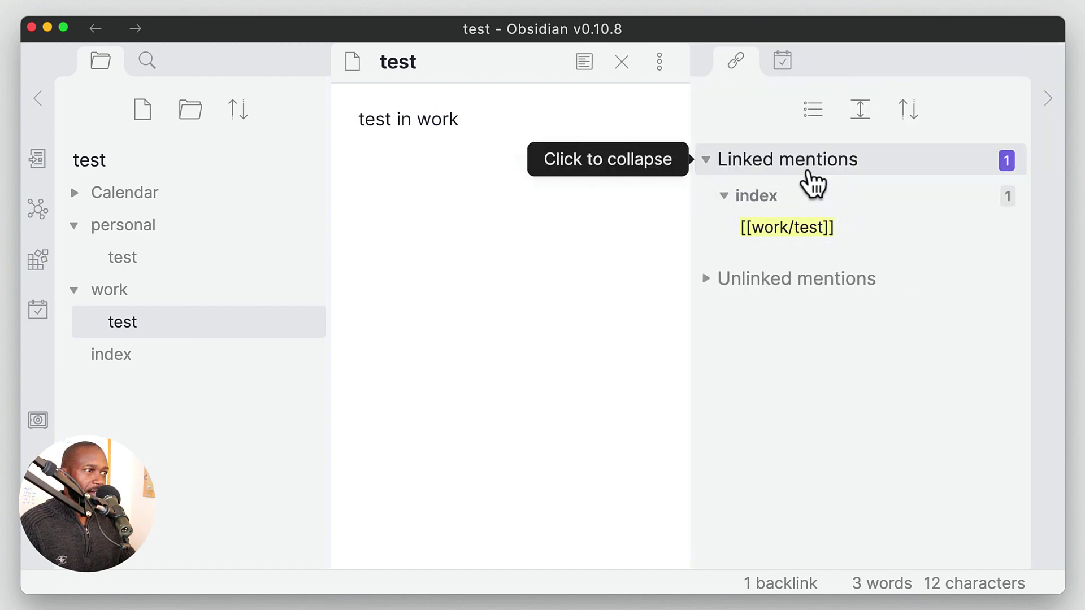
pyautogui.click(1050, 102)
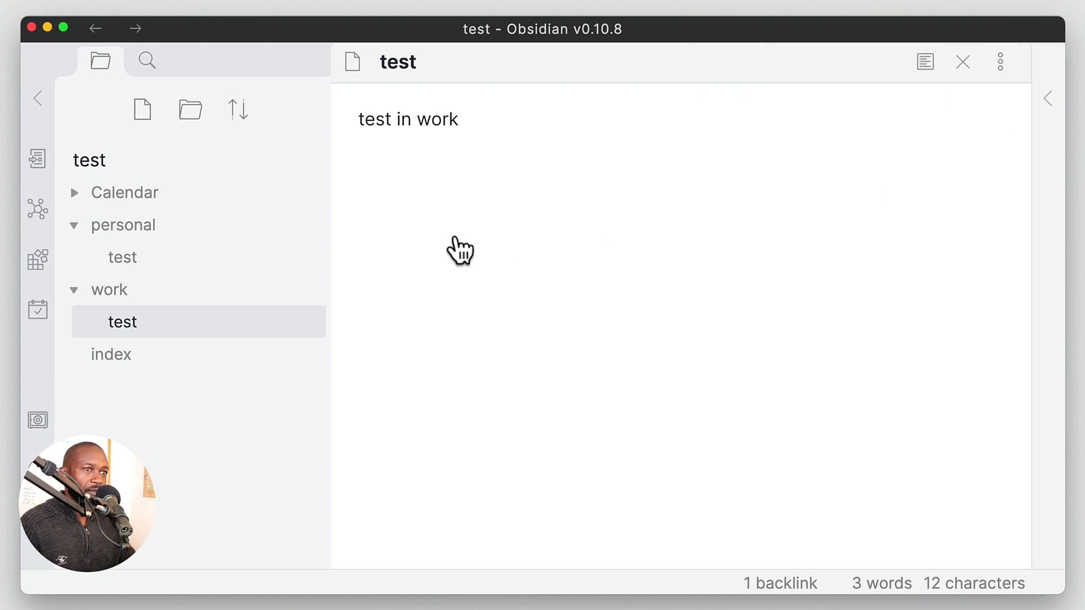
pyautogui.click(172, 263)
pyautogui.click(1049, 105)
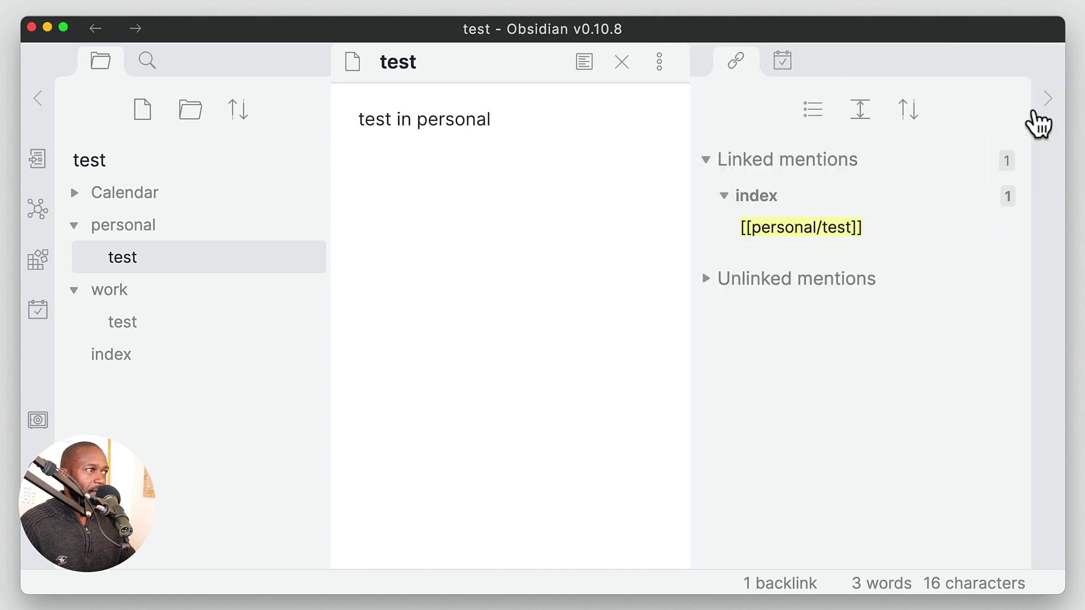
pyautogui.click(1049, 100)
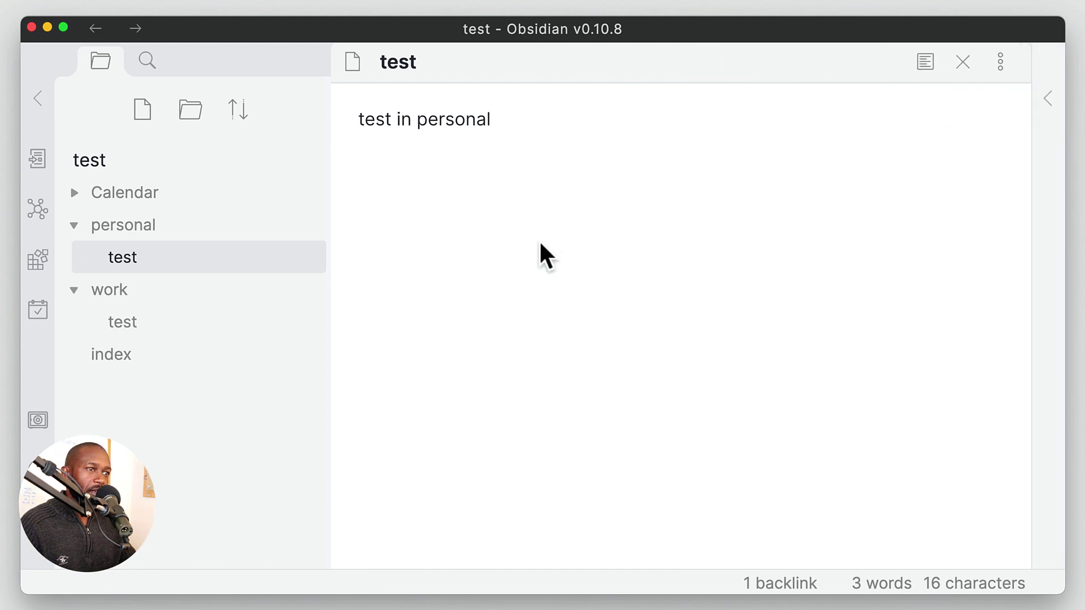
# - Clear the [[personal/test]] and [[work/test]] links from the index note
pyautogui.click(121, 355)
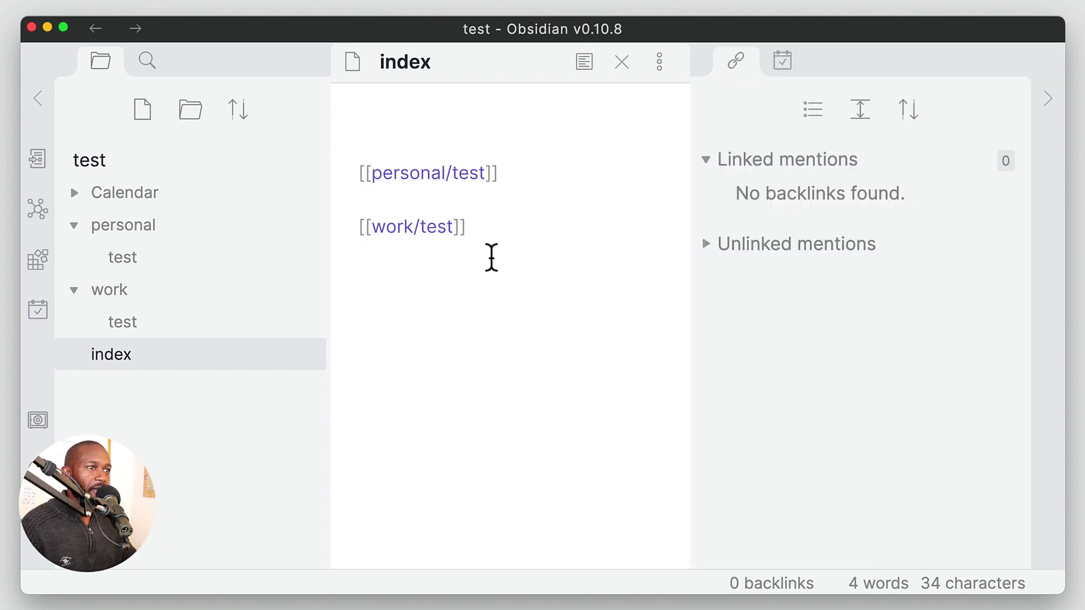
pyautogui.moveTo(492, 245); pyautogui.dragTo(339, 155)
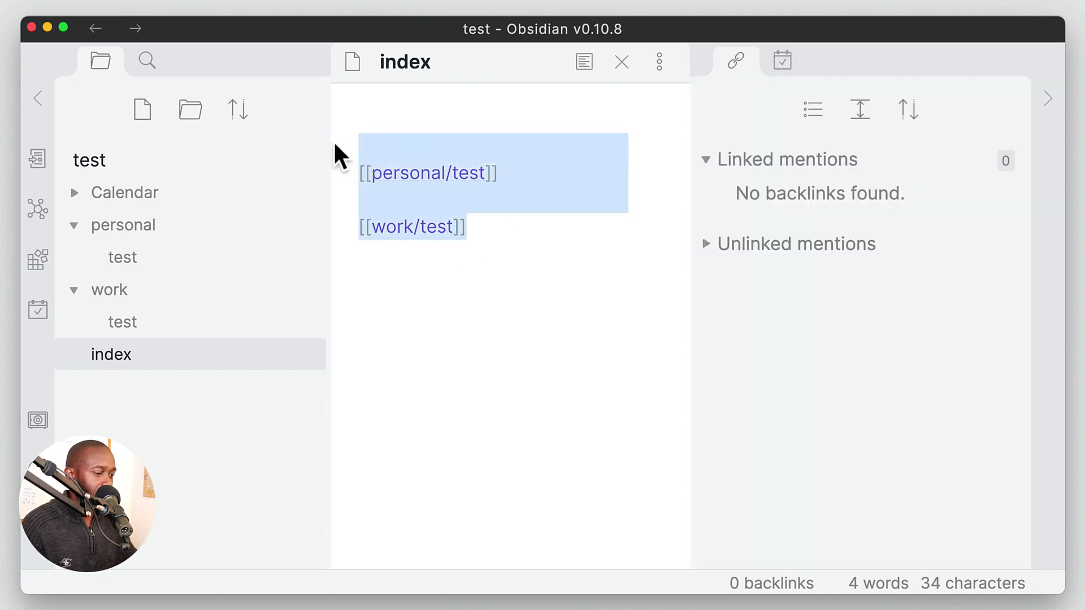
pyautogui.press('BackSpace')
pyautogui.press('BackSpace')
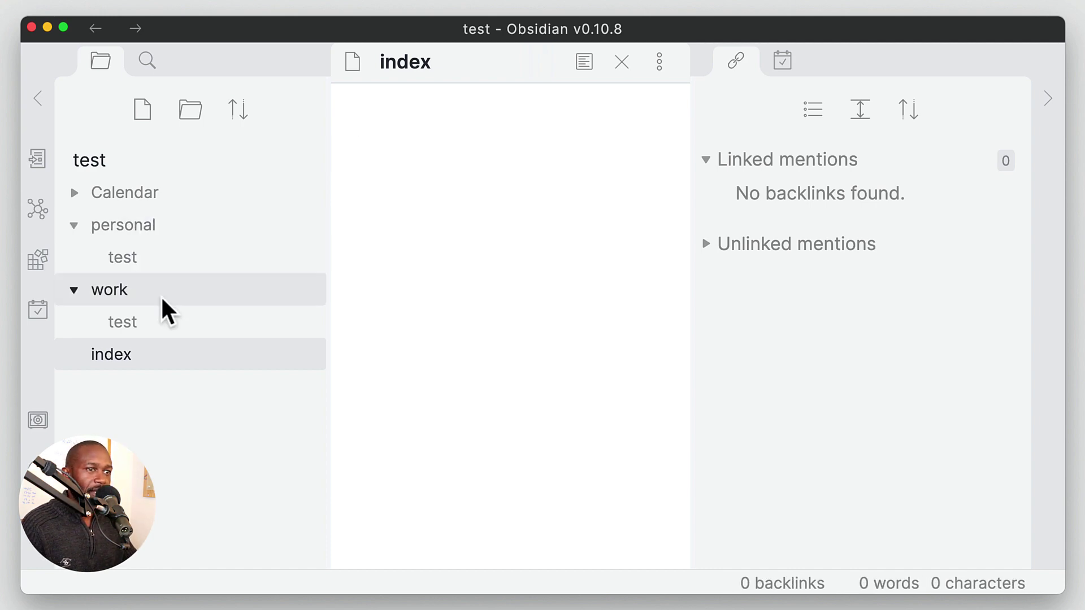
# - Delete the test notes from both the work folder and the personal folder
pyautogui.rightClick(129, 324)
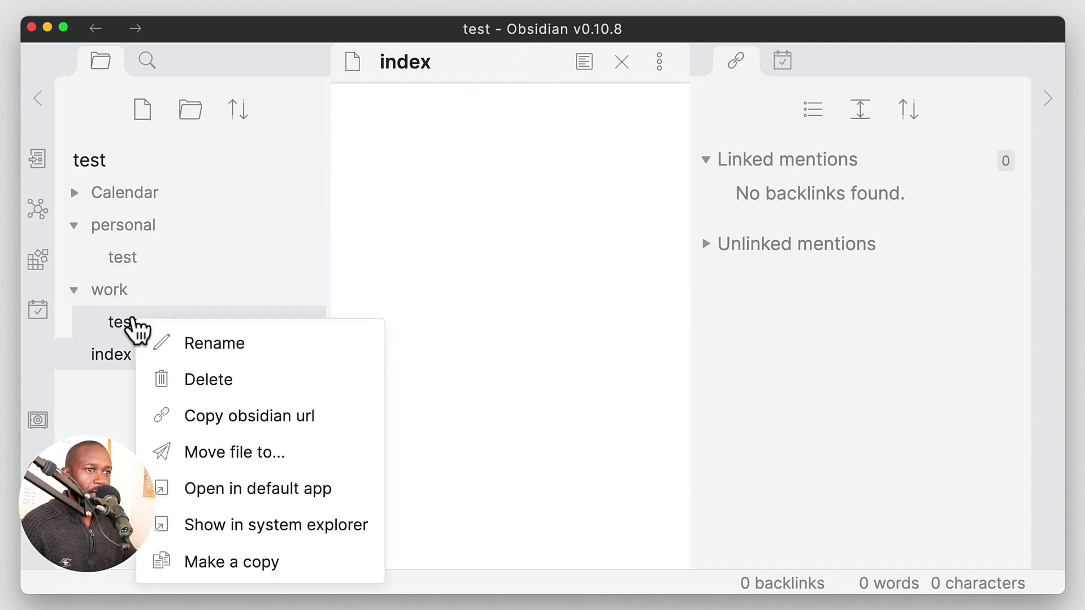
pyautogui.click(207, 380)
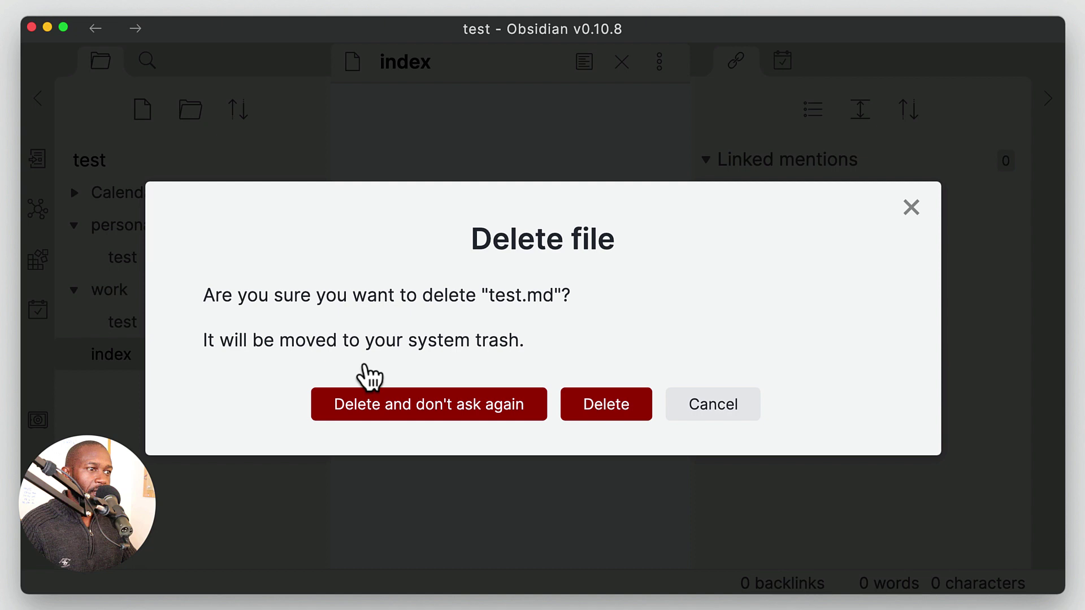
pyautogui.click(599, 402)
pyautogui.rightClick(145, 257)
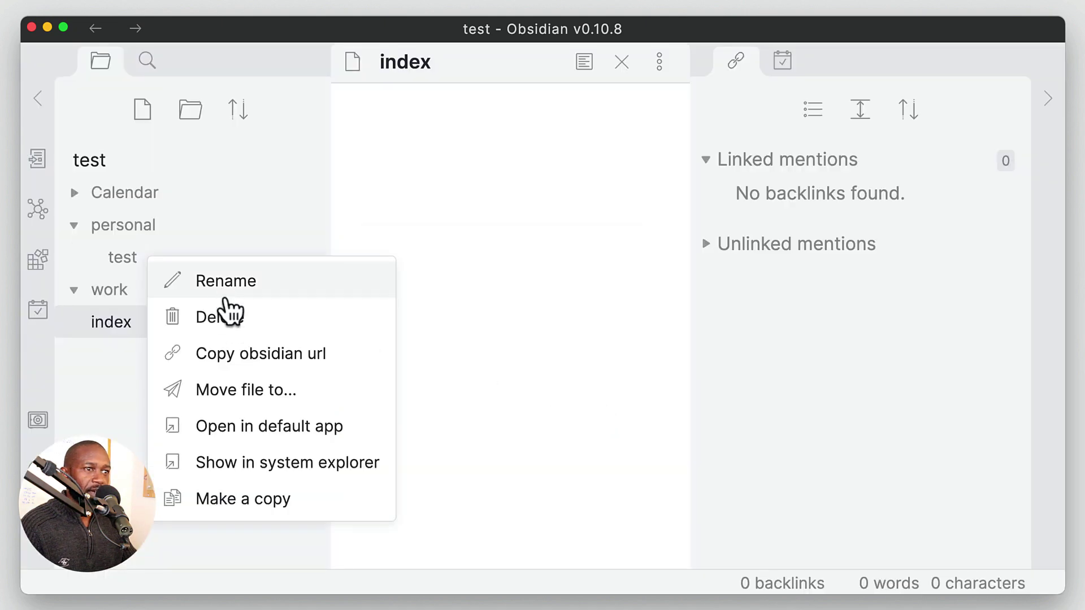
pyautogui.click(139, 264)
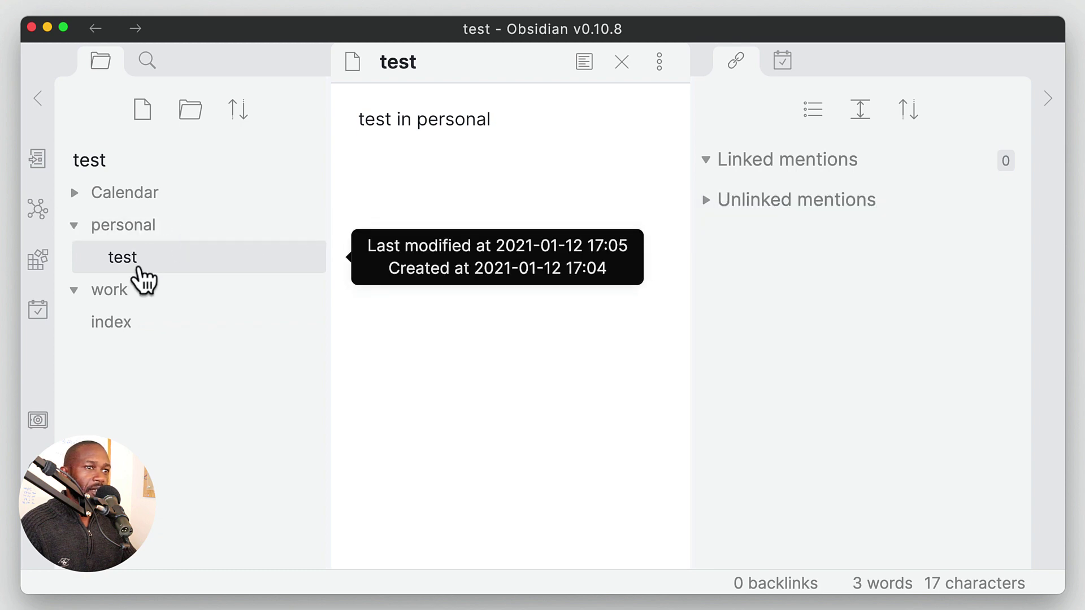
pyautogui.rightClick(142, 260)
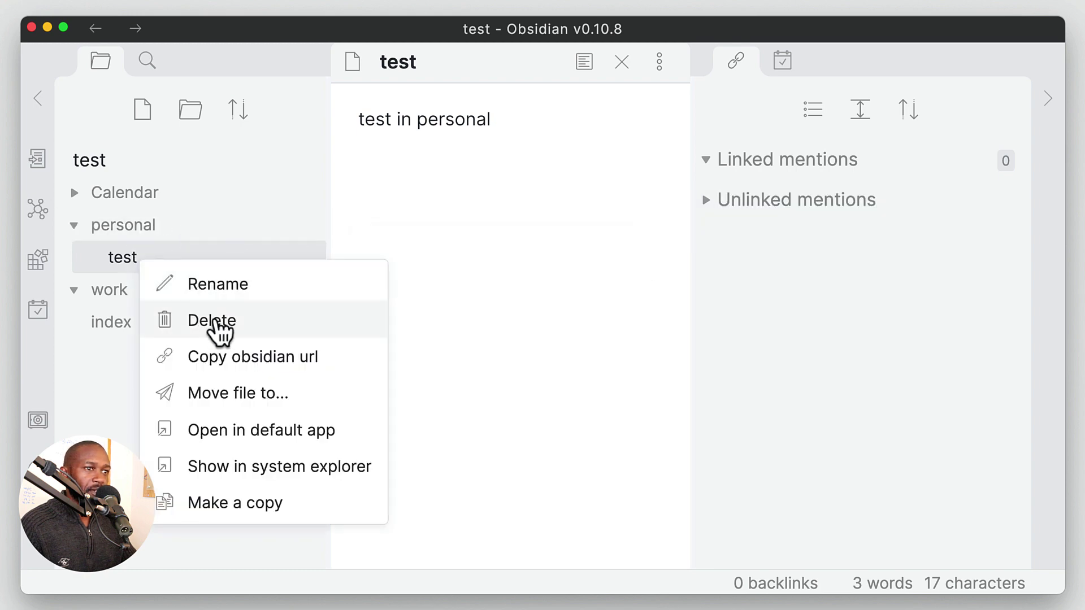
pyautogui.click(213, 322)
pyautogui.click(571, 399)
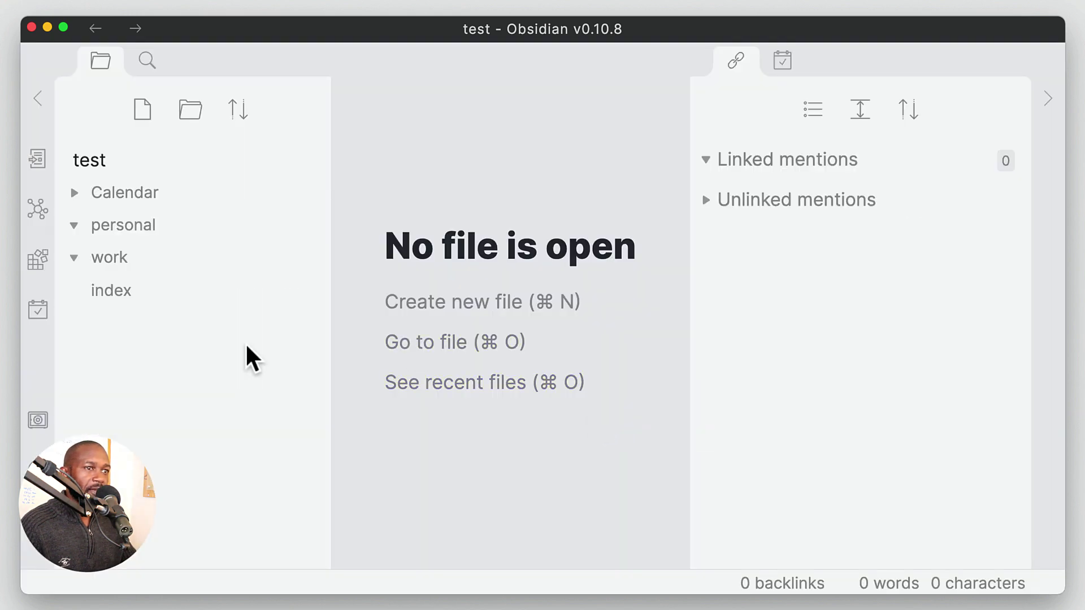
# - Create a note named "test" in the personal folder containing "test in personal"
pyautogui.rightClick(153, 229)
pyautogui.click(267, 250)
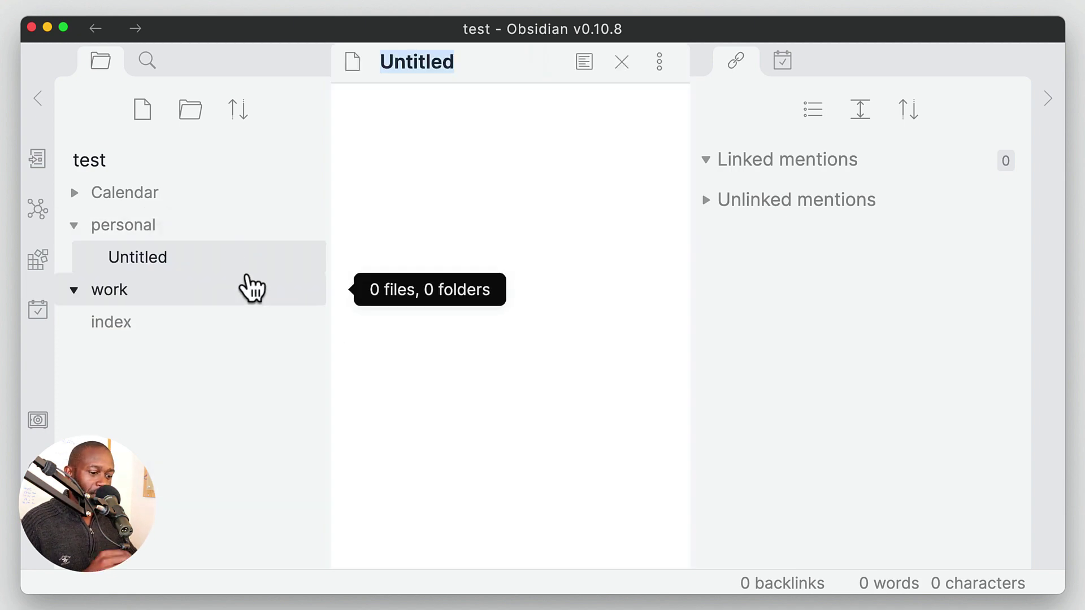
pyautogui.write('test')
pyautogui.press('Return')
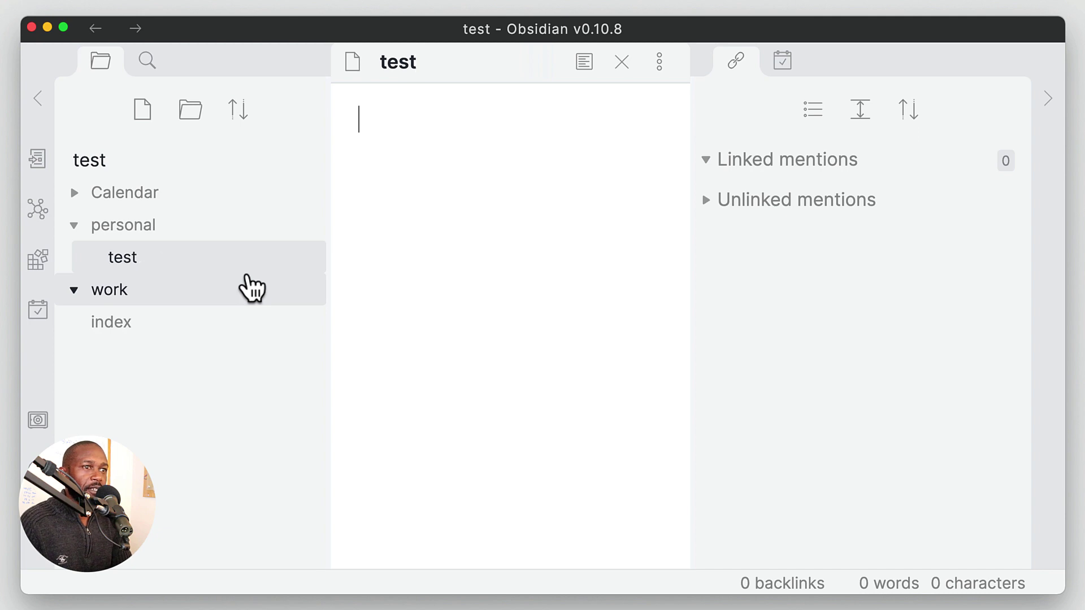
pyautogui.write('test')
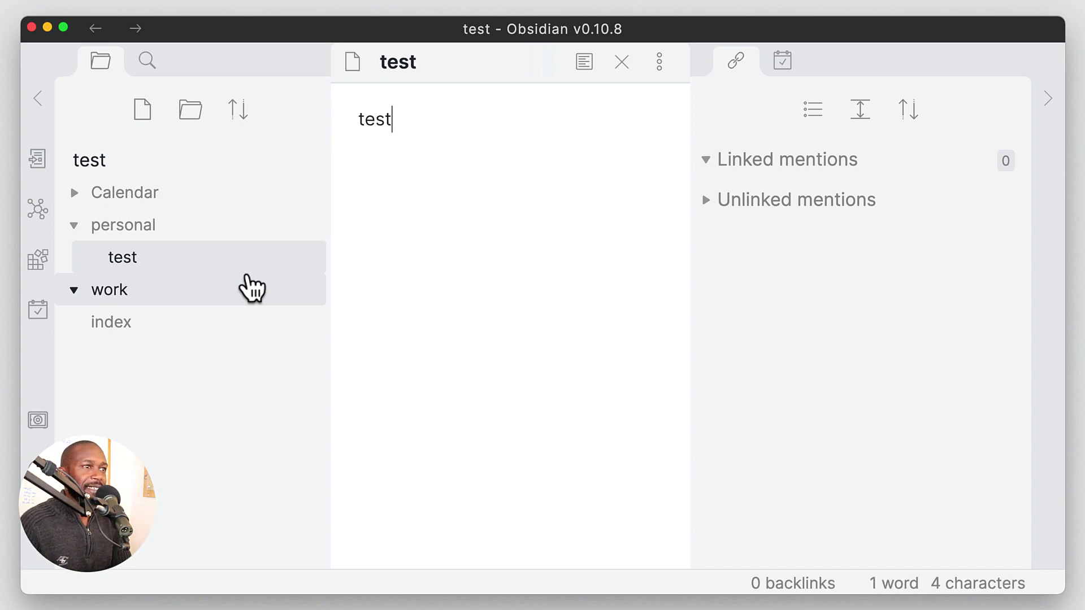
pyautogui.write(' in personal')
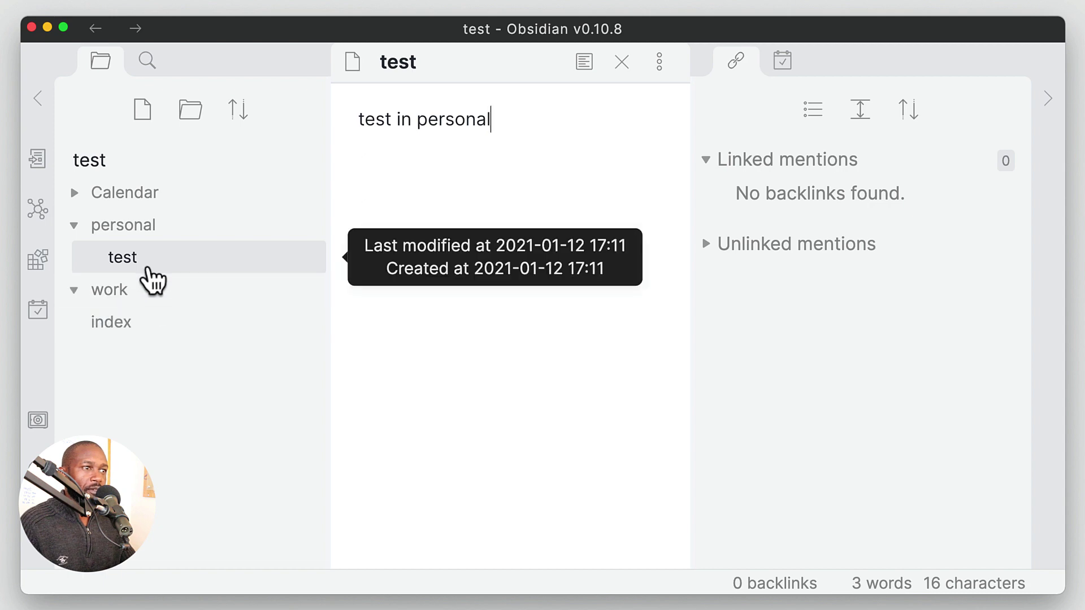
# - Insert a link to the personal folder's test note in the index note and add two line breaks after it
pyautogui.click(135, 325)
pyautogui.moveTo(136, 262); pyautogui.dragTo(402, 374)
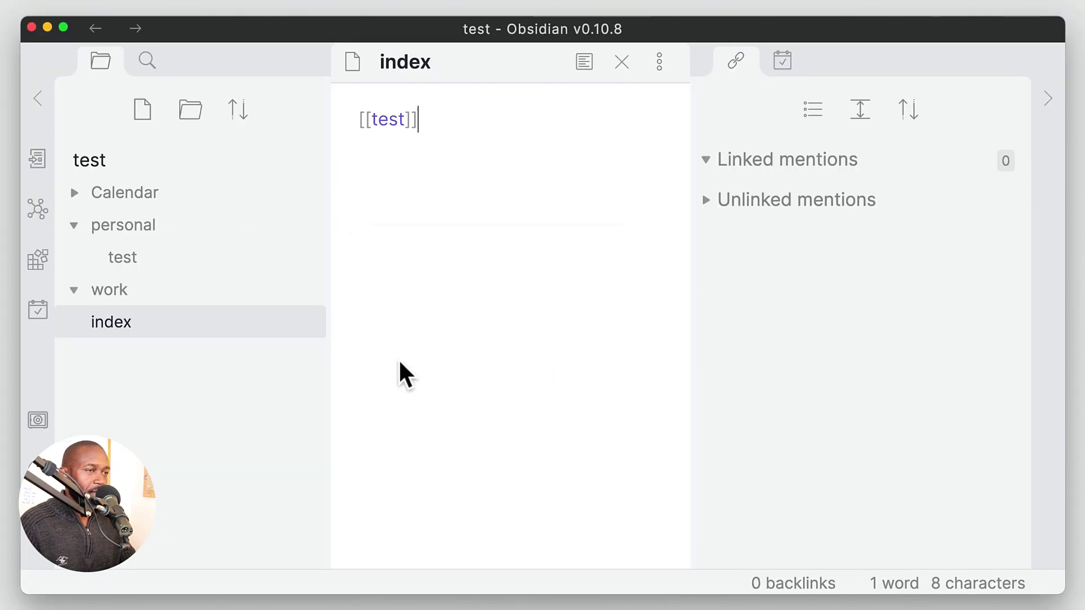
pyautogui.press('Return')
pyautogui.press('Return')
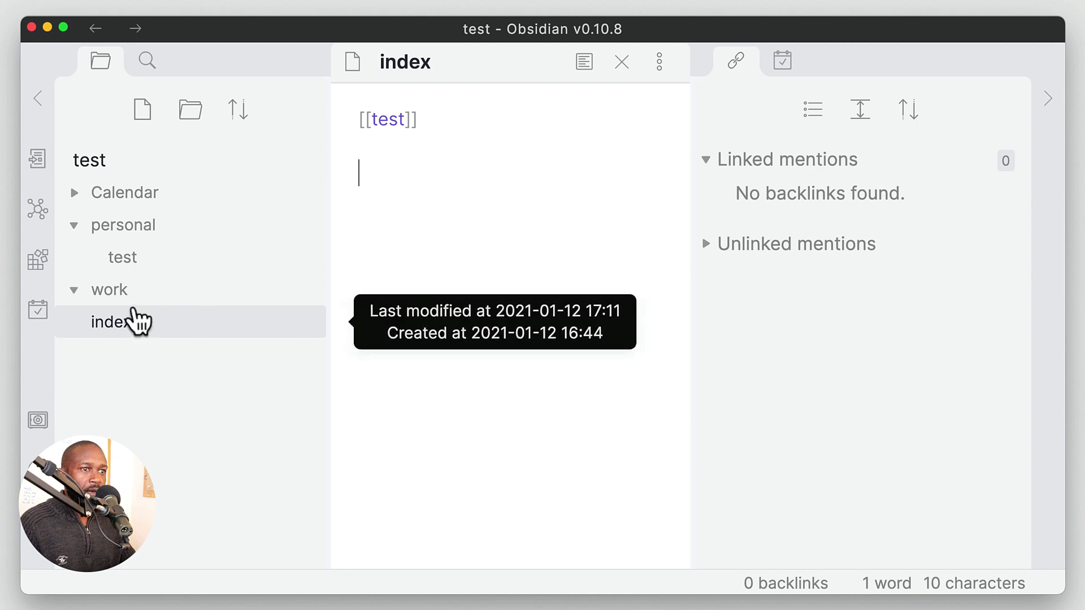
# - Create an empty note named "test" in the work folder and update the internal links just once
pyautogui.rightClick(133, 294)
pyautogui.click(187, 312)
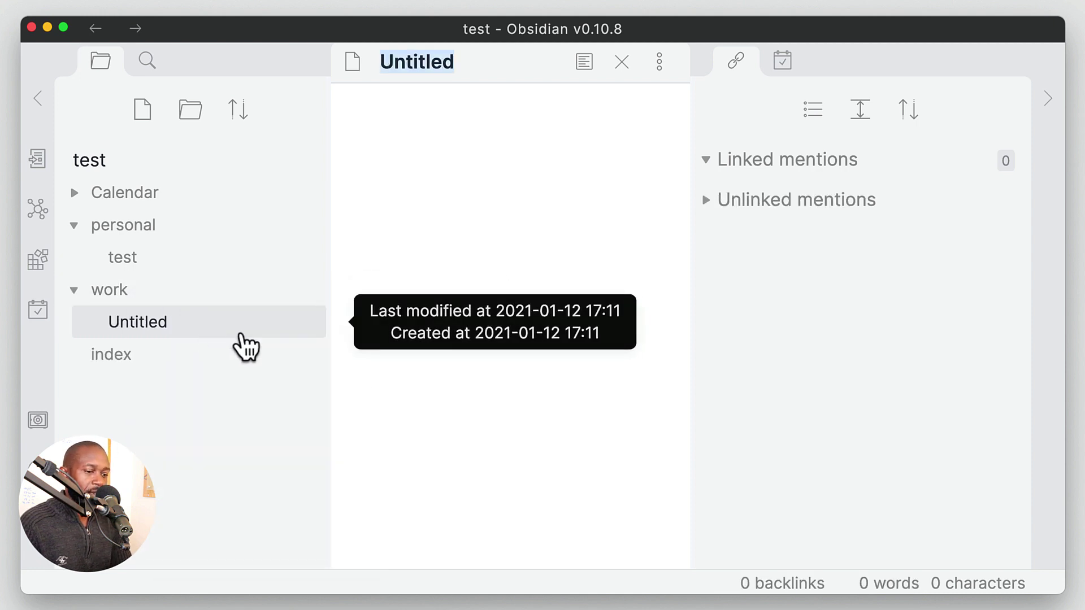
pyautogui.write('tes')
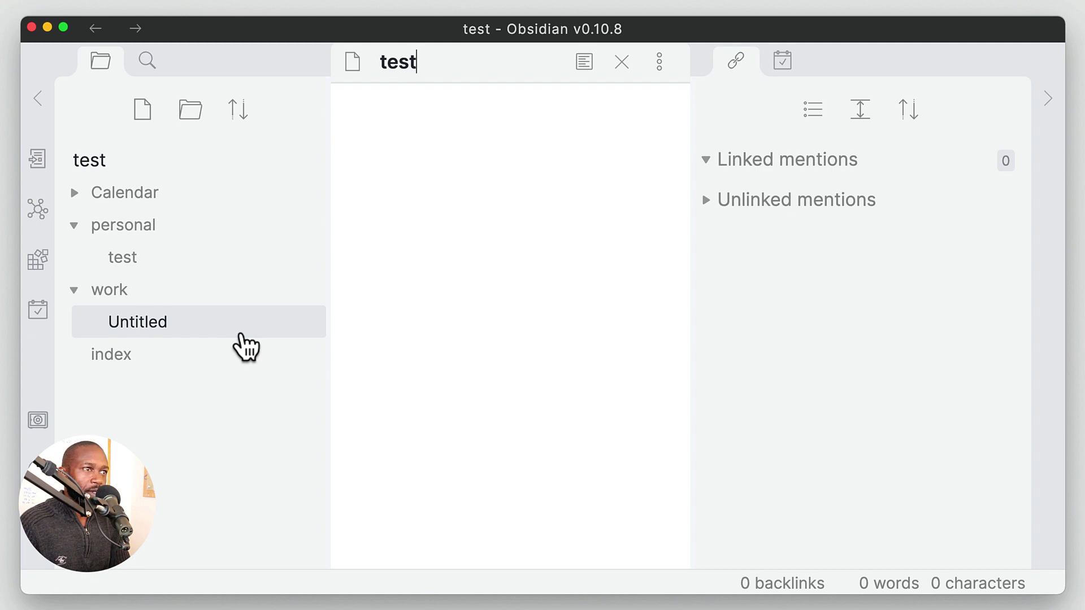
pyautogui.write('t')
pyautogui.press('Return')
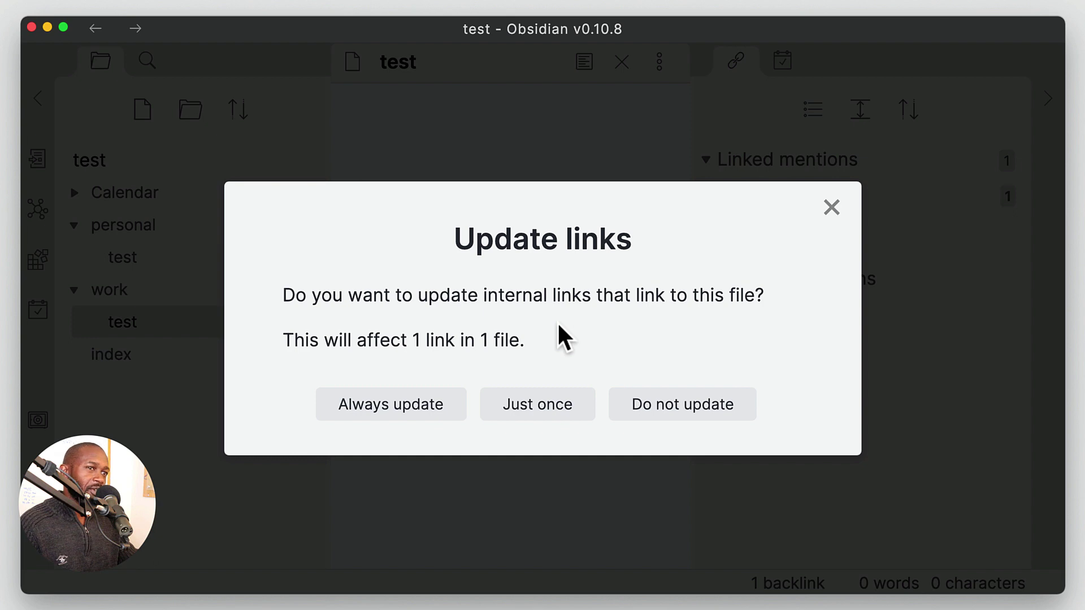
pyautogui.click(540, 412)
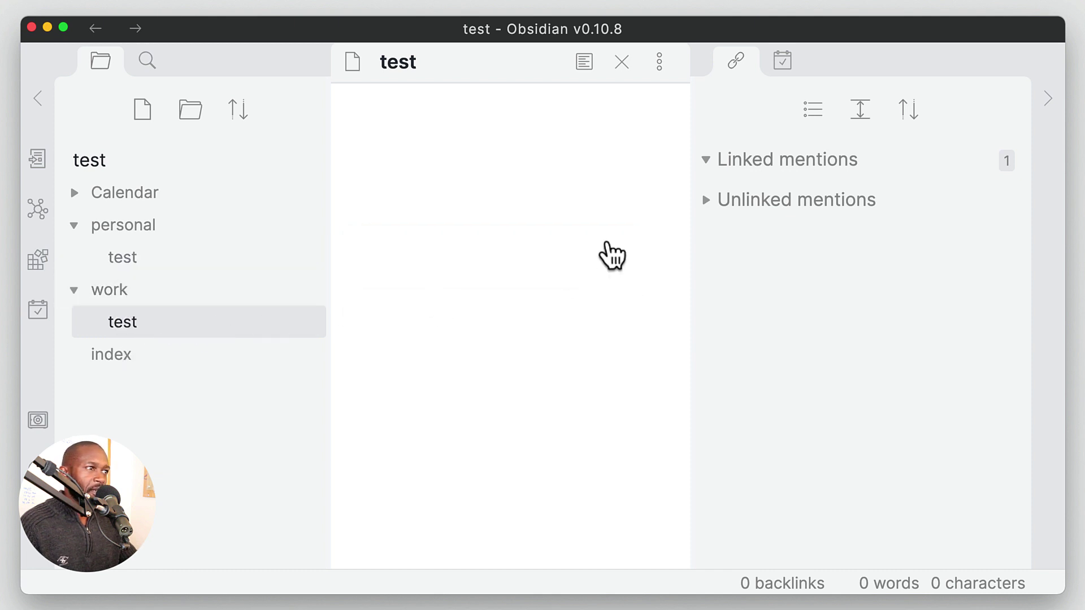
# - Examine the linked mentions of both test notes and check the link in the index note
pyautogui.click(729, 160)
pyautogui.click(732, 160)
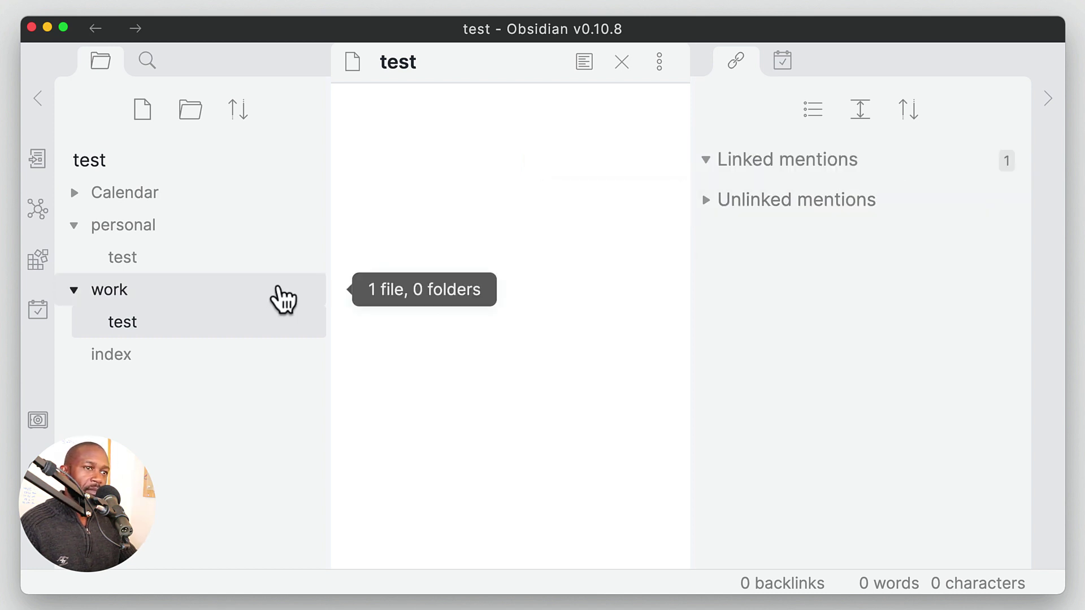
pyautogui.click(152, 261)
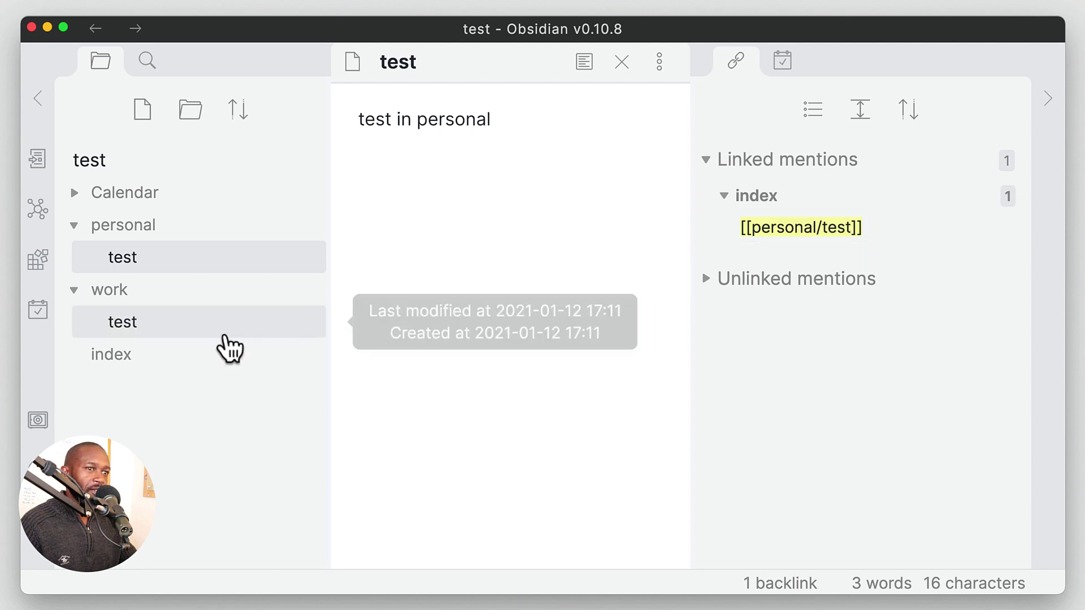
pyautogui.click(151, 356)
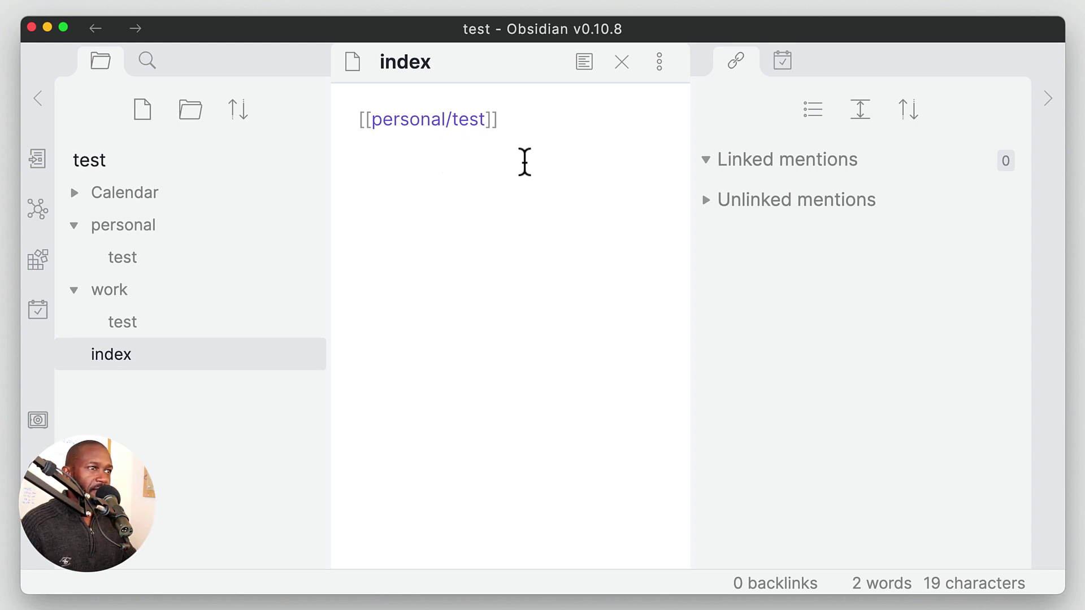
# - Remove the [[personal/test]] link from the index note and delete the work folder's test note
pyautogui.click(526, 118)
pyautogui.moveTo(526, 118); pyautogui.dragTo(324, 116)
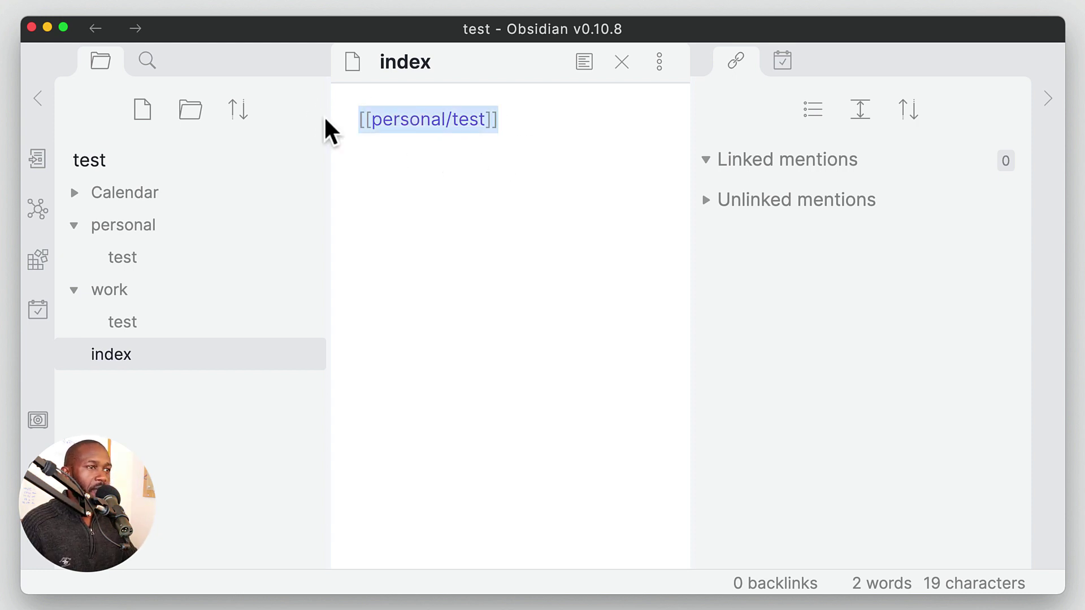
pyautogui.press('BackSpace')
pyautogui.rightClick(146, 325)
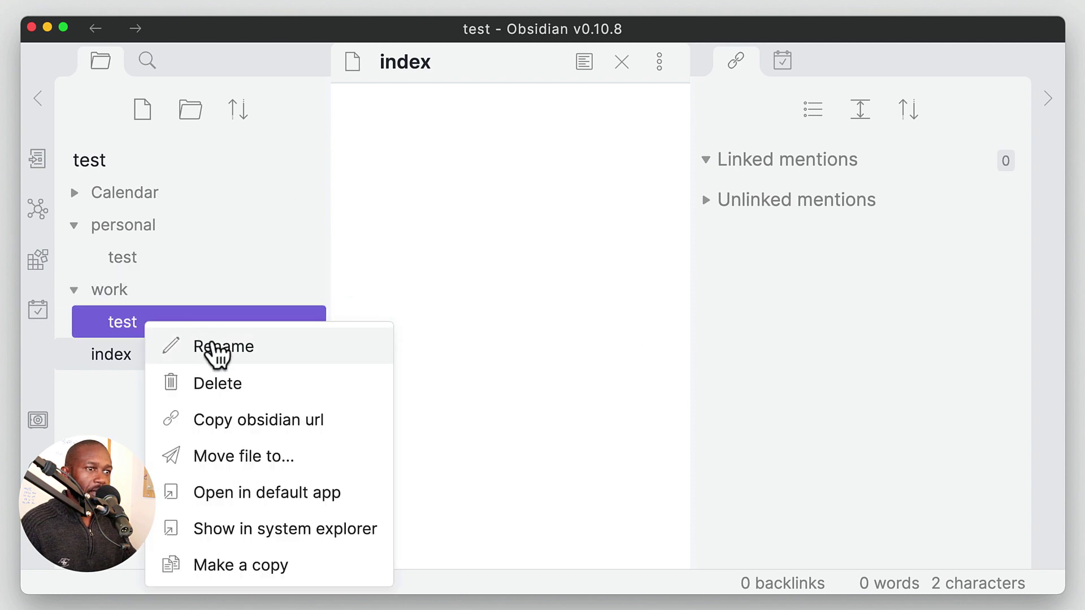
pyautogui.click(226, 384)
pyautogui.click(571, 404)
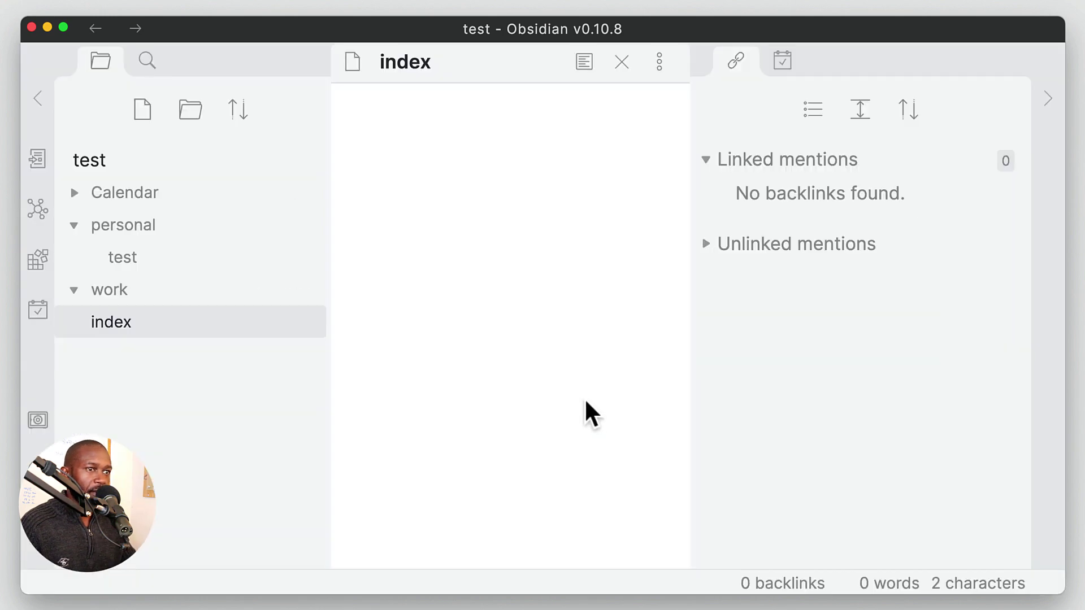
# - Check the personal folder's test note and insert a link to it in the index note
pyautogui.click(141, 259)
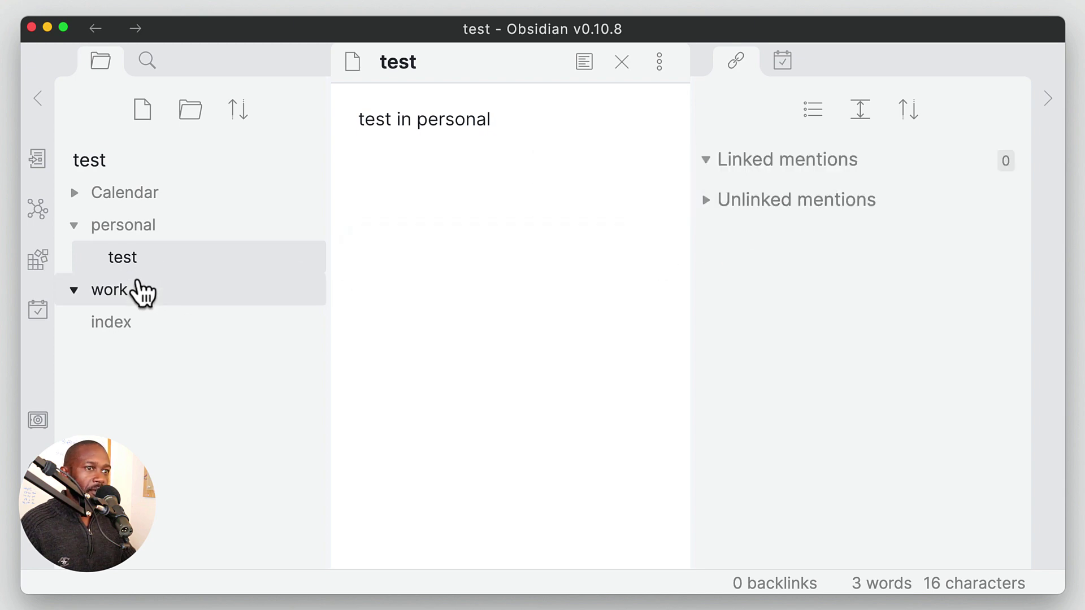
pyautogui.click(129, 327)
pyautogui.moveTo(133, 269); pyautogui.dragTo(462, 315)
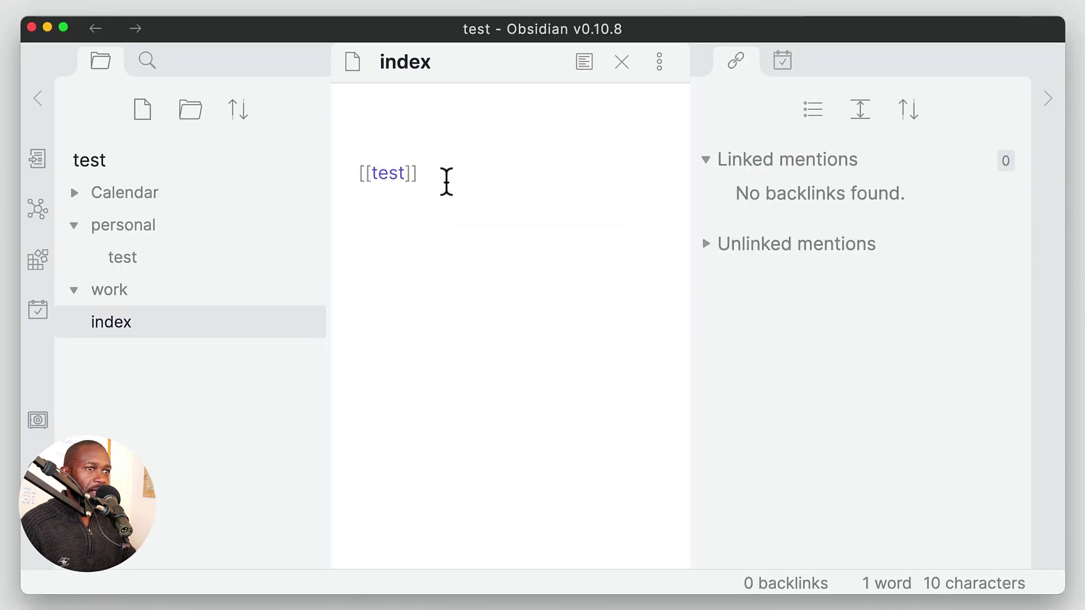
# - Create an empty note named "test" in the work folder and decline updating the internal links
pyautogui.rightClick(136, 289)
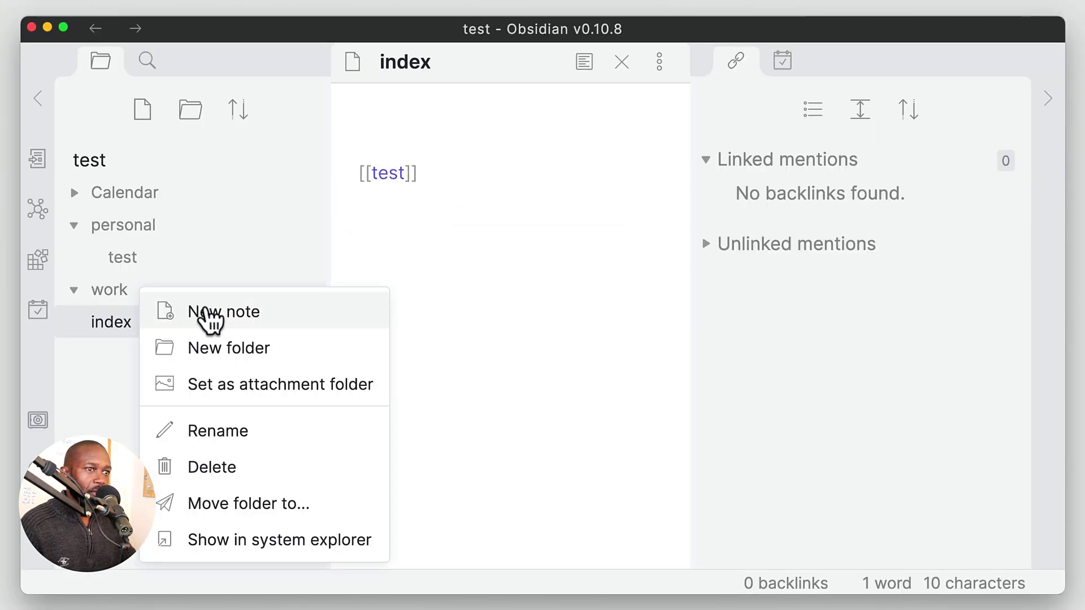
pyautogui.click(210, 317)
pyautogui.write('test')
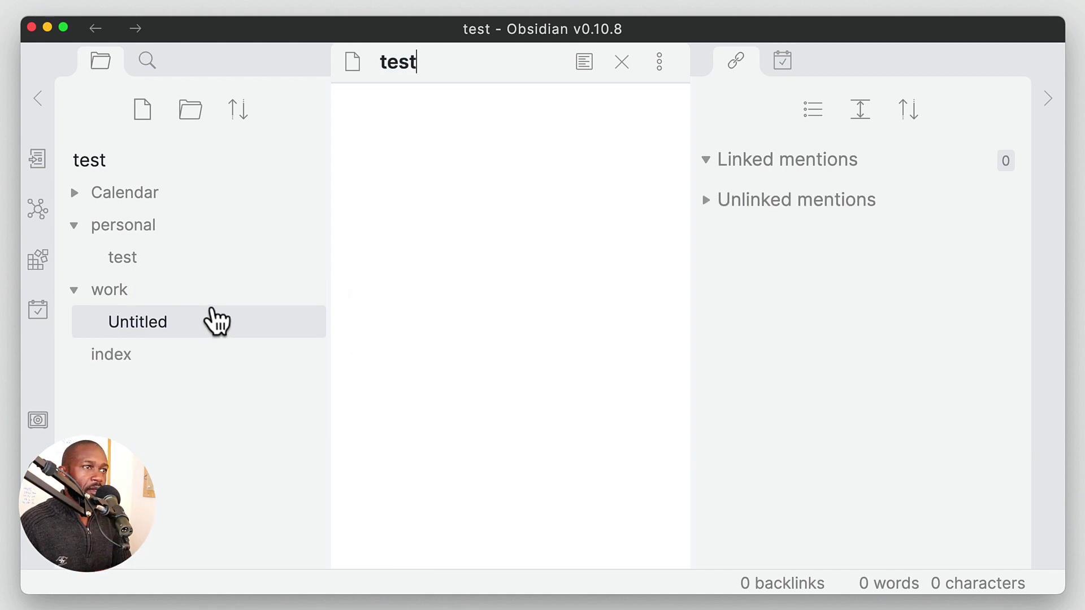
pyautogui.press('Return')
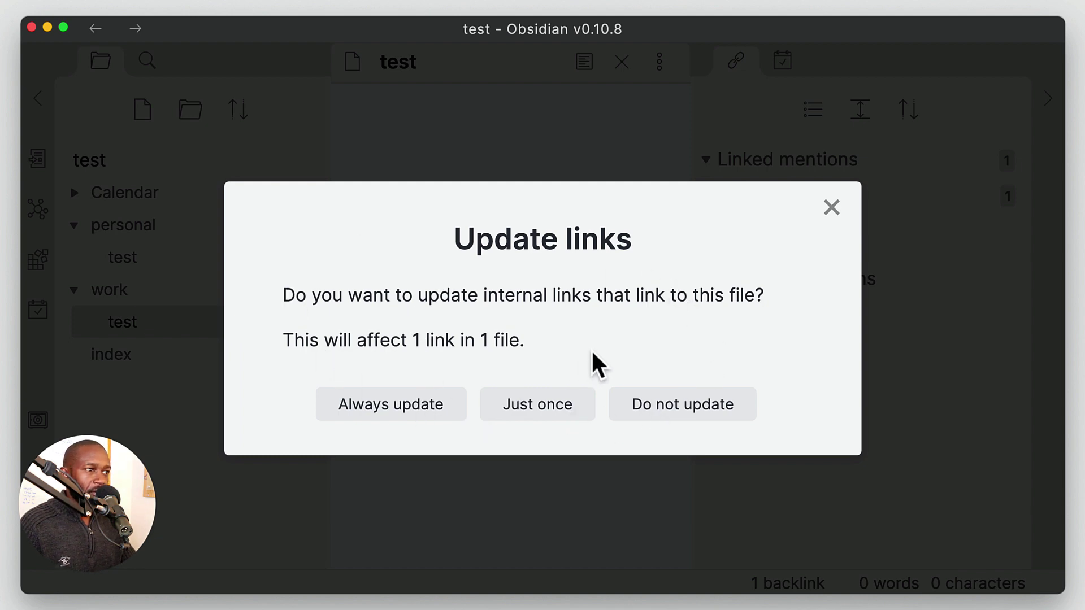
pyautogui.click(671, 412)
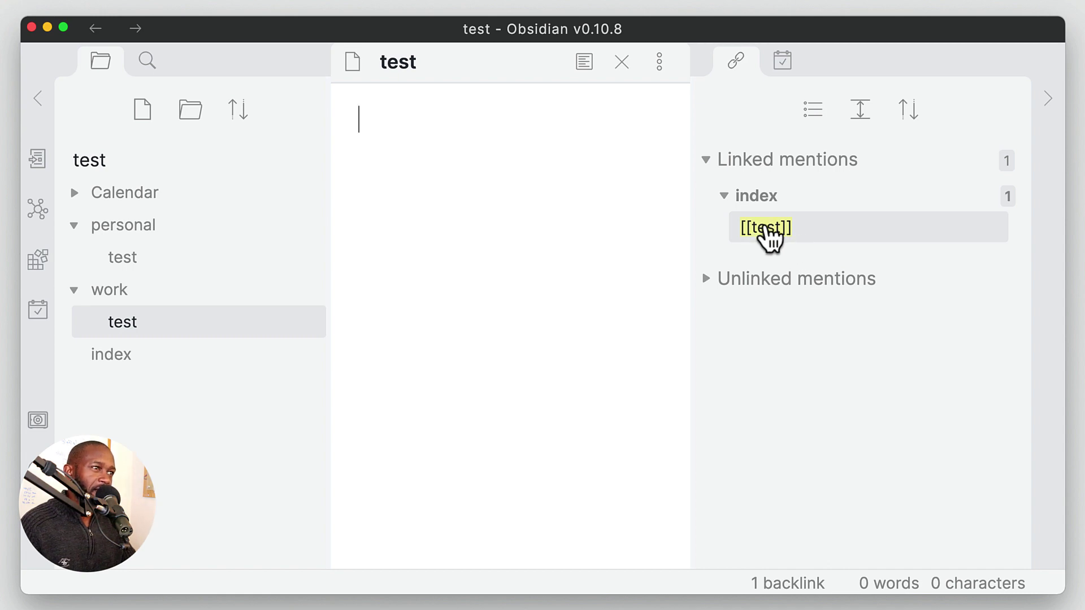
# - Follow the [[test]] link in the index note to check its target, and compare with the personal folder's test note
pyautogui.click(116, 364)
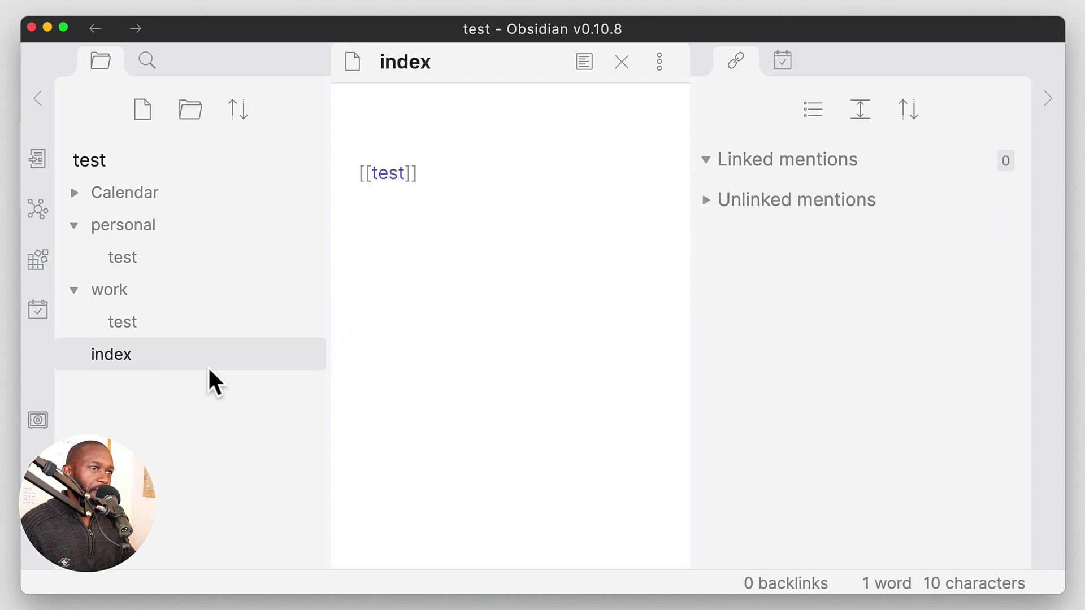
pyautogui.click(390, 174)
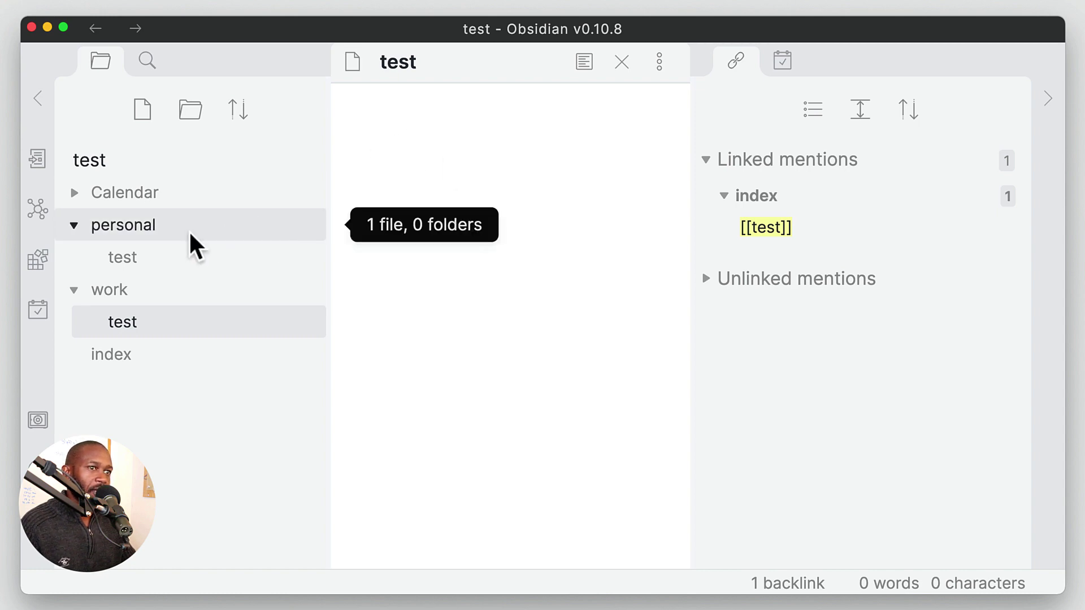
pyautogui.click(140, 259)
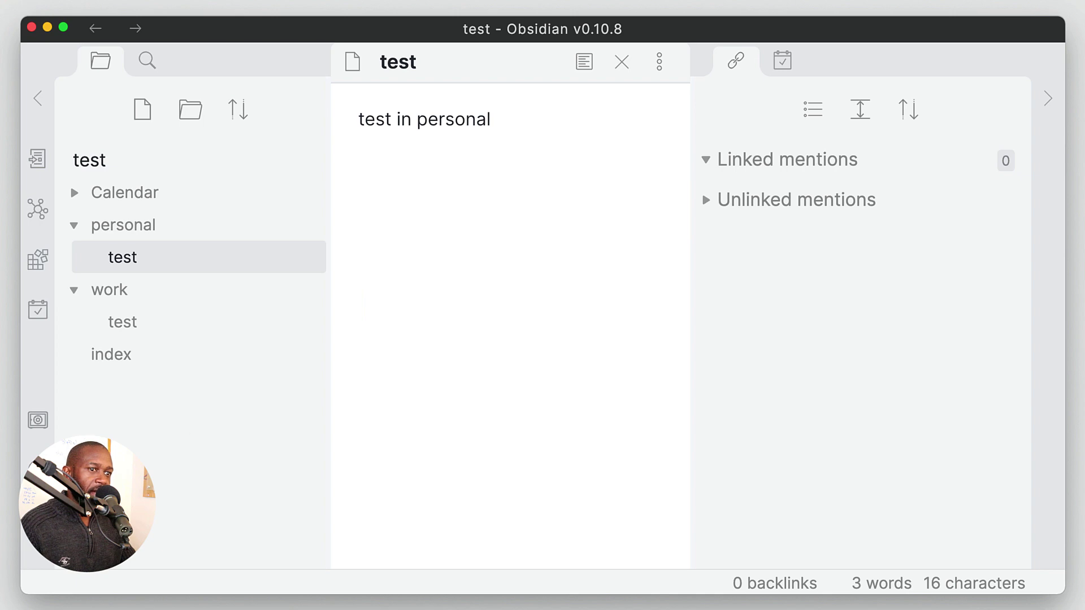
# - Turn on automatic updating of internal links in the Files & Links settings and close the settings
pyautogui.press('super+comma')
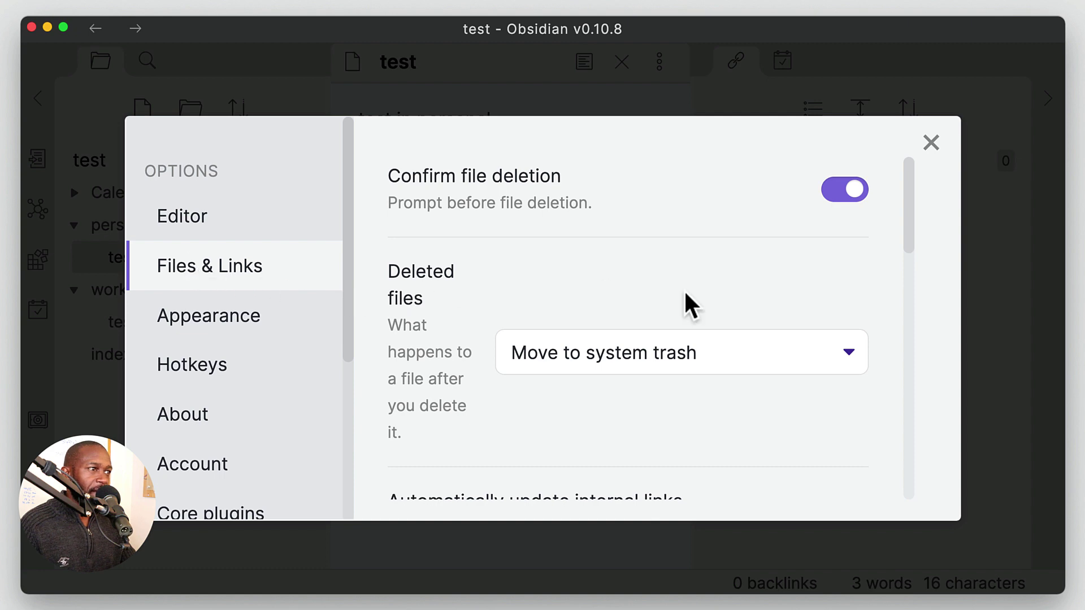
pyautogui.moveTo(906, 213); pyautogui.dragTo(911, 284)
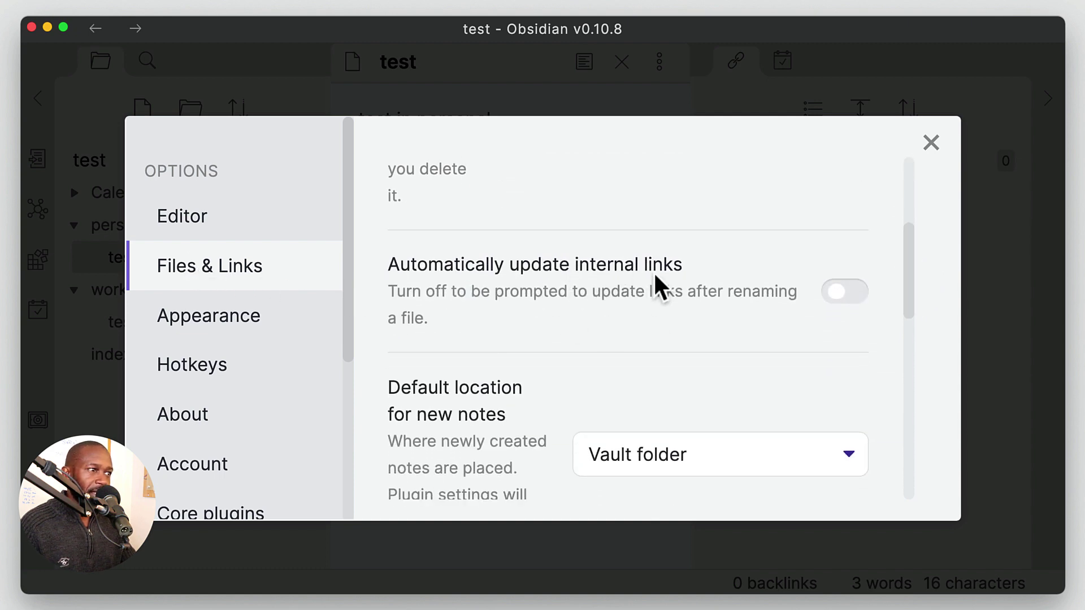
pyautogui.click(844, 295)
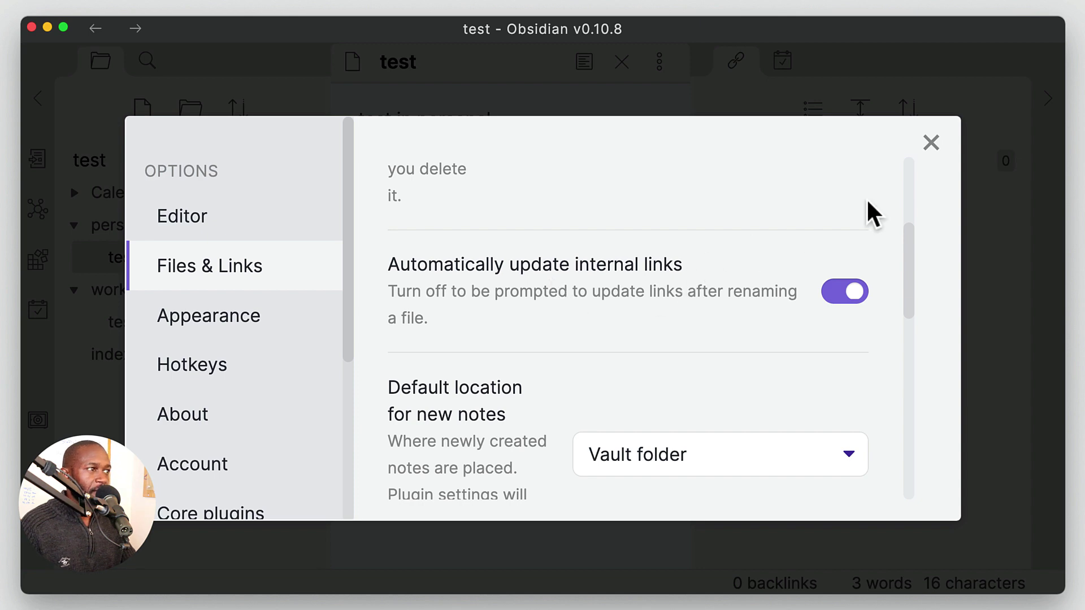
pyautogui.click(931, 146)
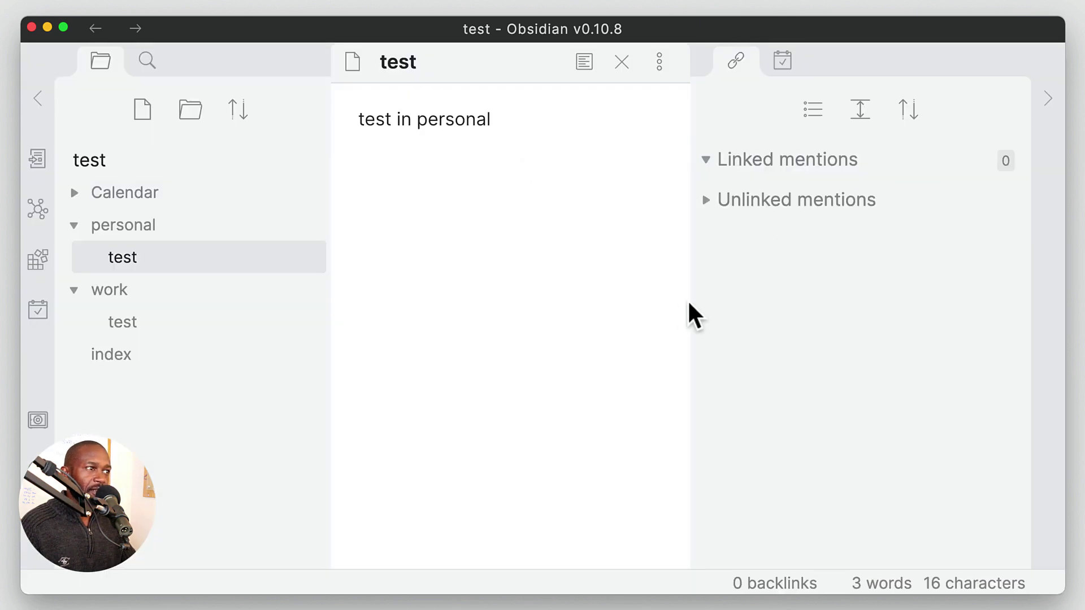